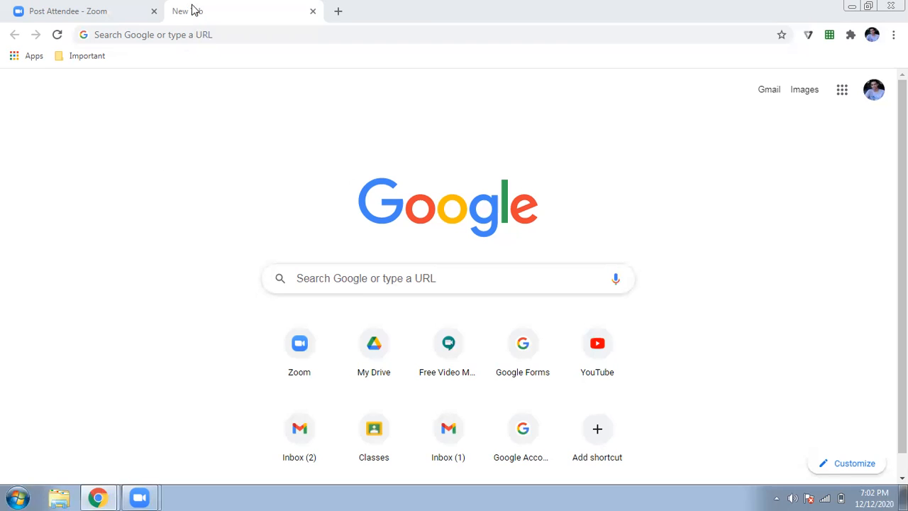
Step: Launch Google Sheets from the Google apps menu in Chrome
{"action": "left_click", "coordinate": [191, 34]}
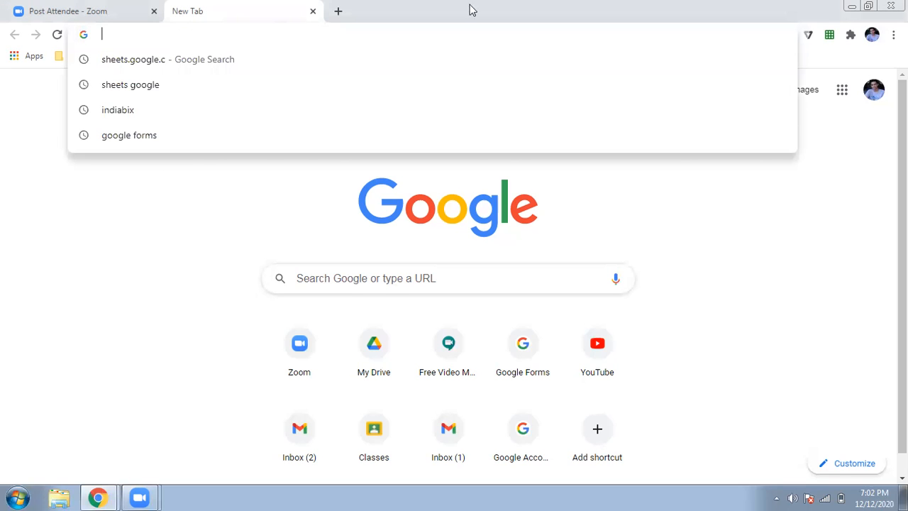
{"action": "left_click", "coordinate": [863, 73]}
{"action": "left_click", "coordinate": [842, 90]}
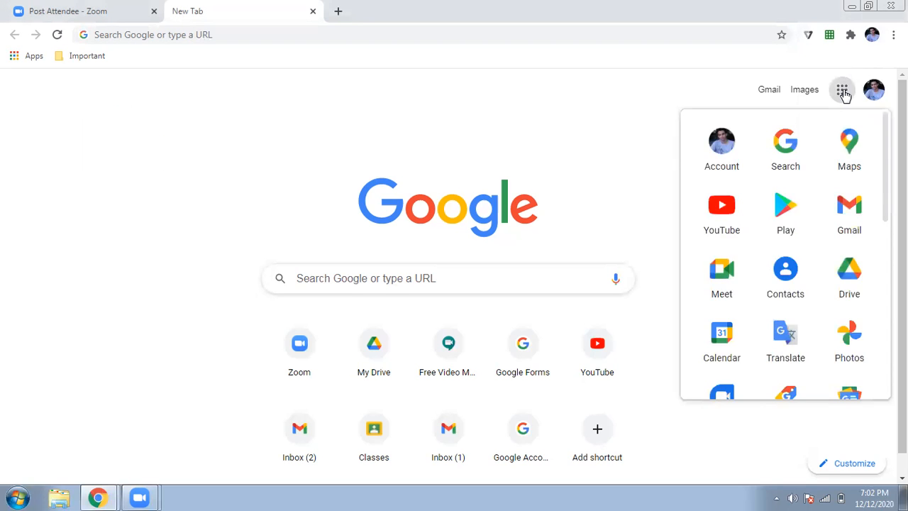
{"action": "scroll", "coordinate": [814, 220], "scroll_direction": "down", "scroll_amount": 3}
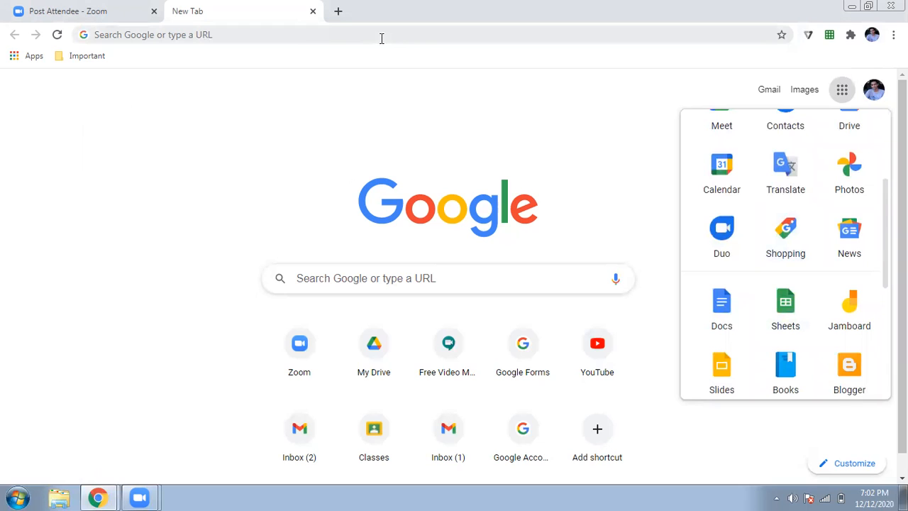
{"action": "left_click", "coordinate": [790, 304]}
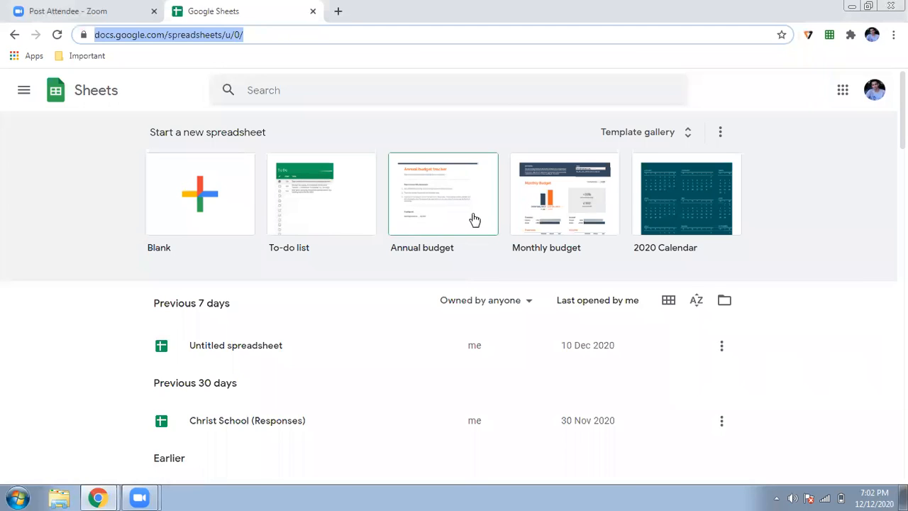
Step: Create a blank spreadsheet and title it 'First Sheet'
{"action": "left_click", "coordinate": [200, 225]}
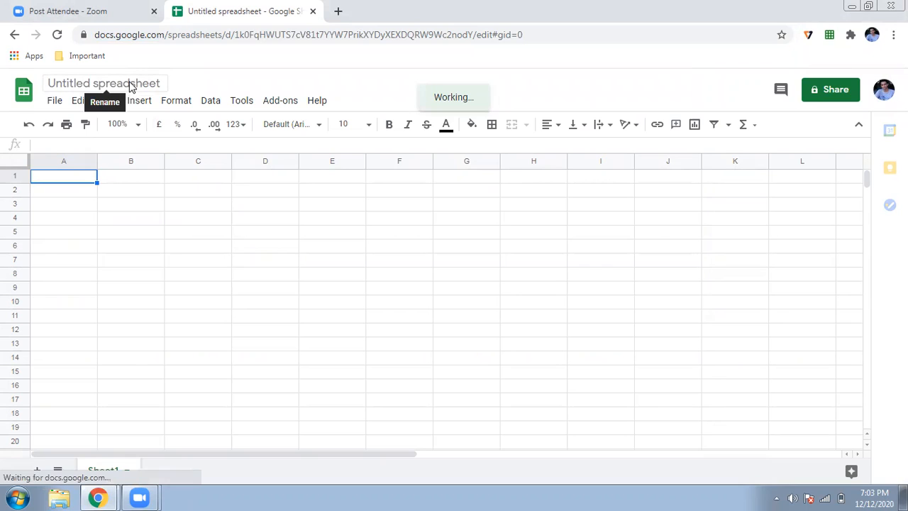
{"action": "left_click", "coordinate": [135, 83]}
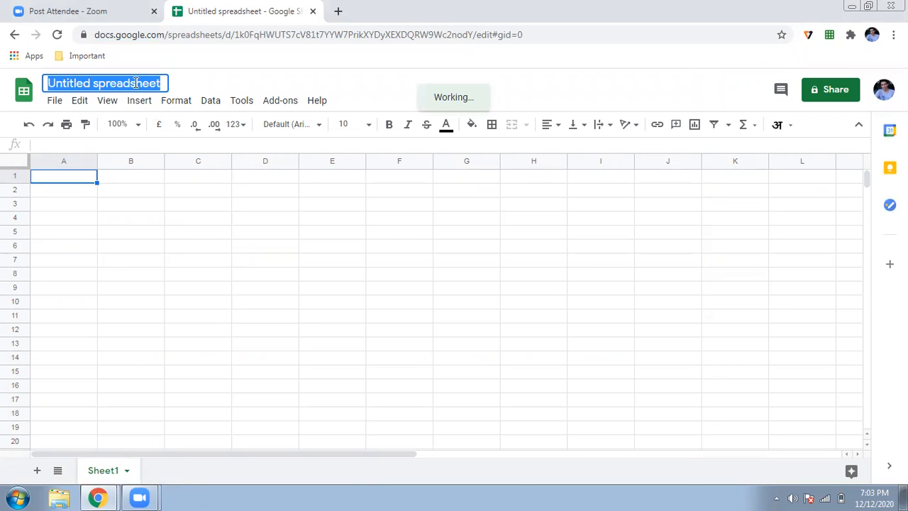
{"action": "type", "text": "First Sheet"}
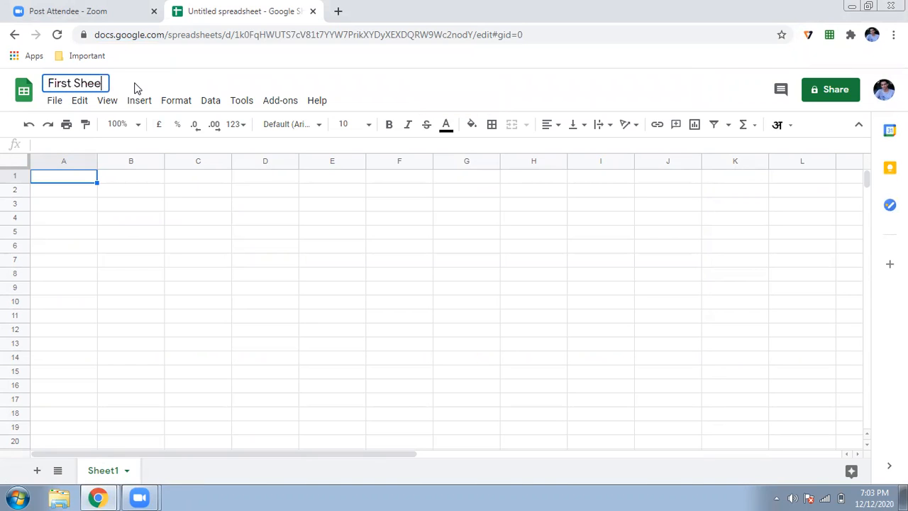
{"action": "left_click", "coordinate": [101, 205]}
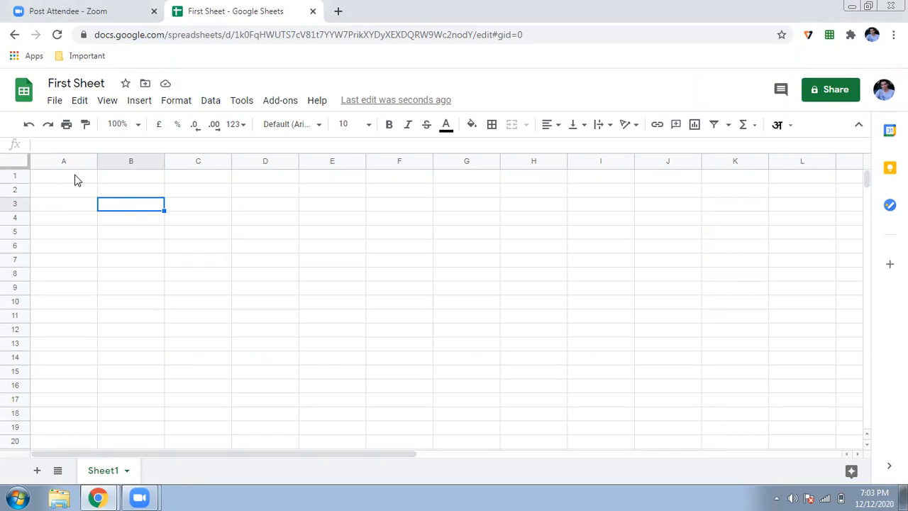
Step: Enter the heading 'Roll nos' in cell A1
{"action": "left_click", "coordinate": [77, 180]}
{"action": "type", "text": "Name"}
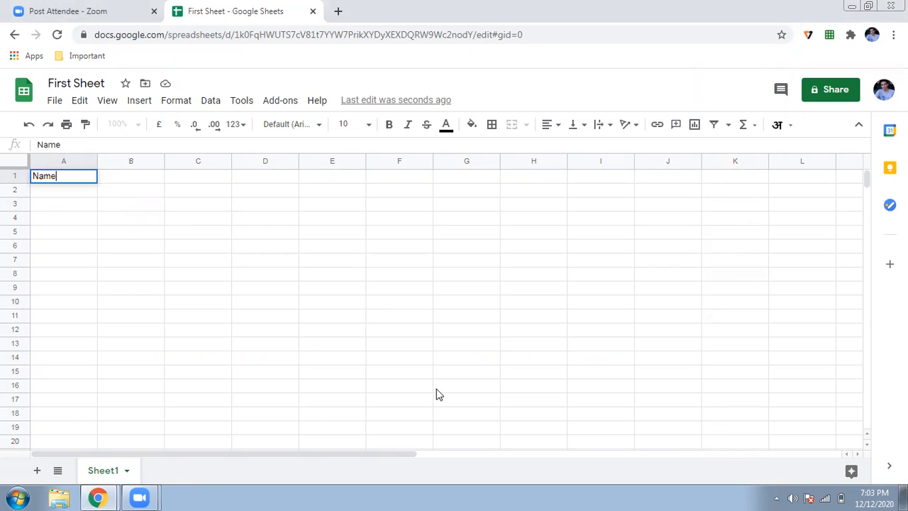
{"action": "key", "text": "BackSpace"}
{"action": "key", "text": "BackSpace"}
{"action": "key", "text": "BackSpace"}
{"action": "key", "text": "BackSpace"}
{"action": "type", "text": "Roll no.s"}
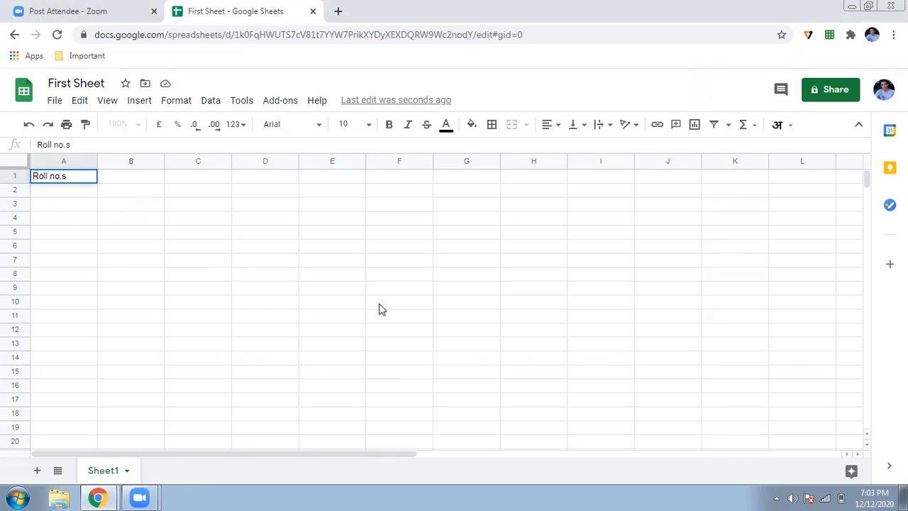
{"action": "key", "text": "Left"}
{"action": "key", "text": "BackSpace"}
{"action": "key", "text": "Return"}
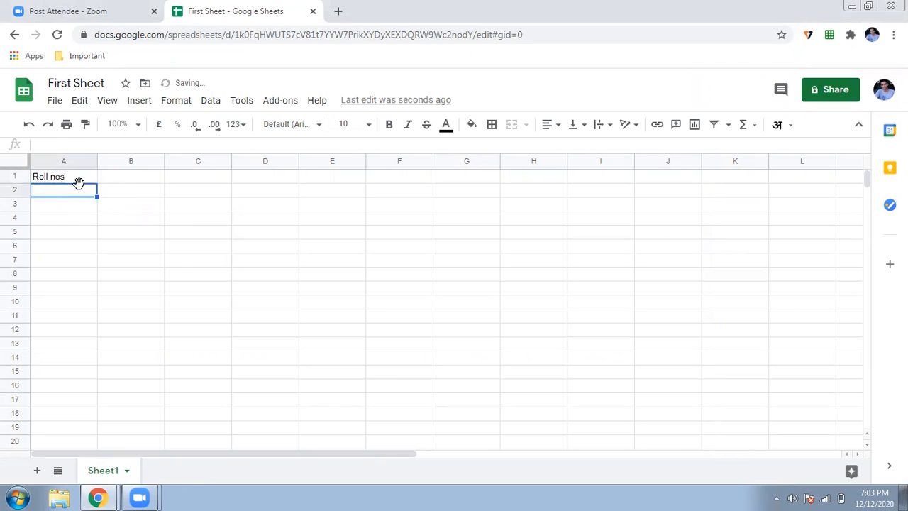
Step: Enter roll numbers 1, 2, 3 and extend the series down to 16 in A17
{"action": "type", "text": "1"}
{"action": "key", "text": "Return"}
{"action": "type", "text": "2"}
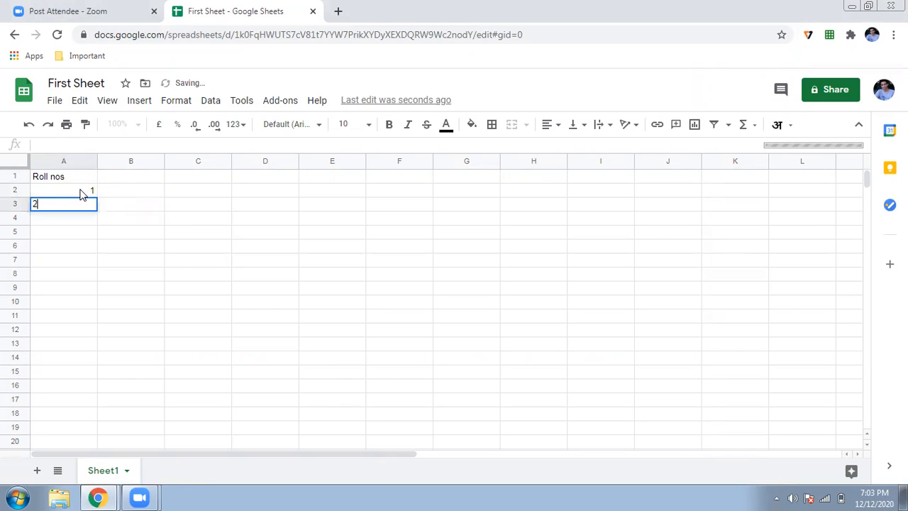
{"action": "key", "text": "Return"}
{"action": "type", "text": "3"}
{"action": "key", "text": "Return"}
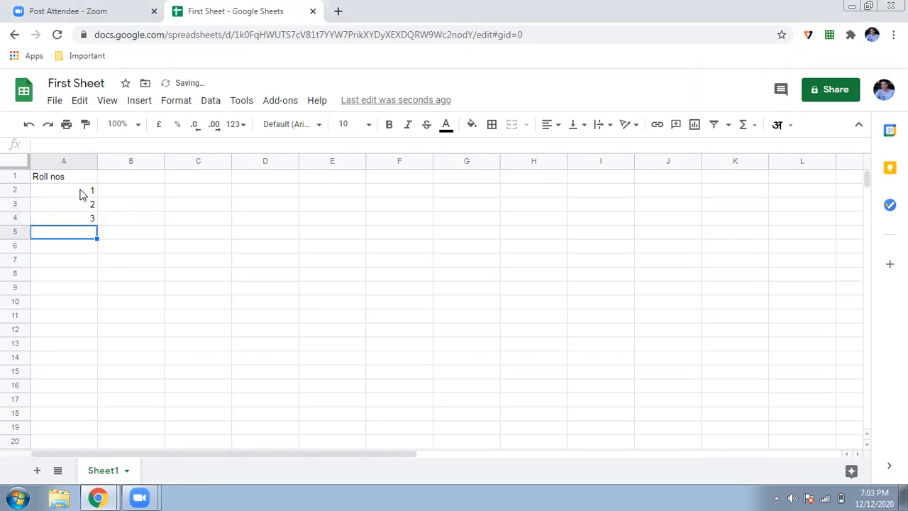
{"action": "left_click", "coordinate": [89, 192]}
{"action": "left_click_drag", "start_coordinate": [90, 211], "coordinate": [91, 371]}
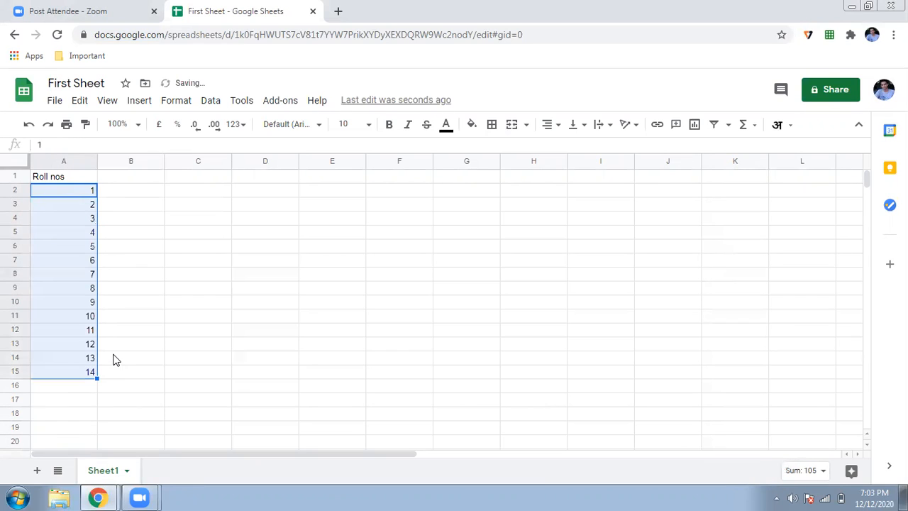
{"action": "left_click_drag", "start_coordinate": [97, 378], "coordinate": [93, 407]}
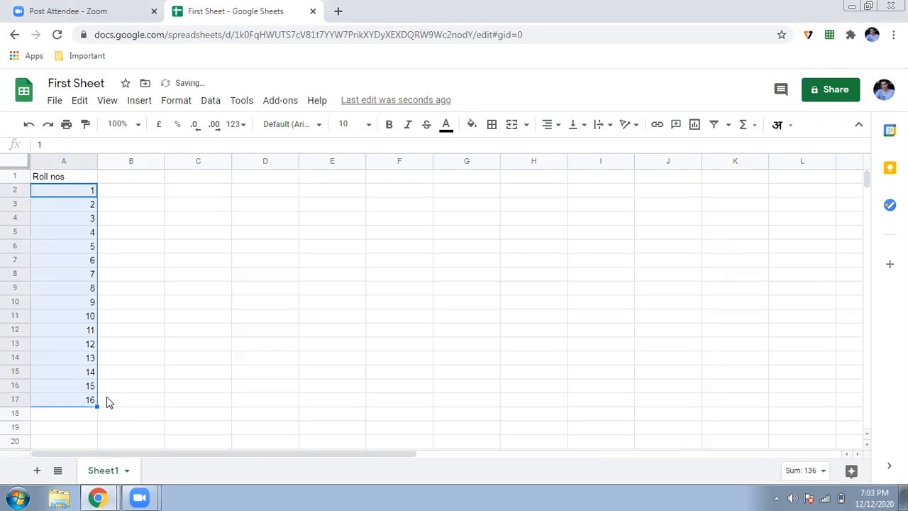
Step: Add the heading 'Names' in cell B1
{"action": "left_click", "coordinate": [128, 181]}
{"action": "type", "text": "Names"}
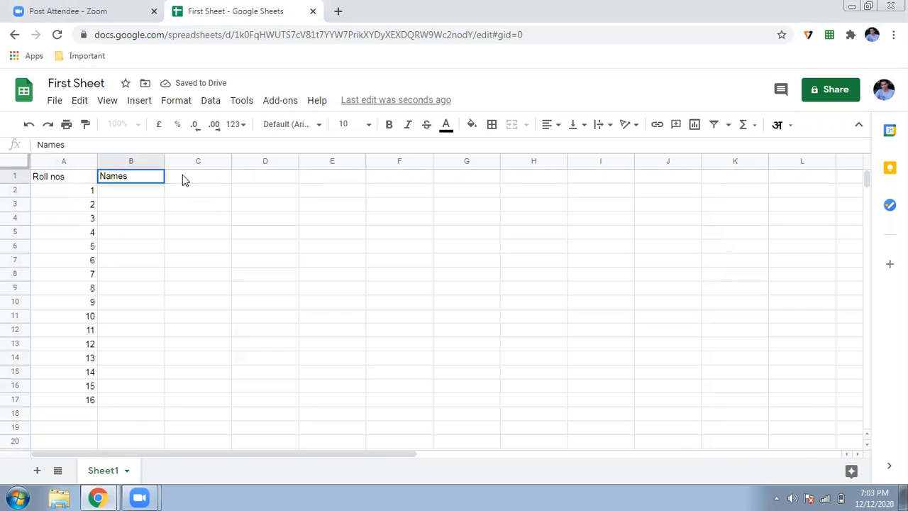
{"action": "left_click", "coordinate": [182, 179]}
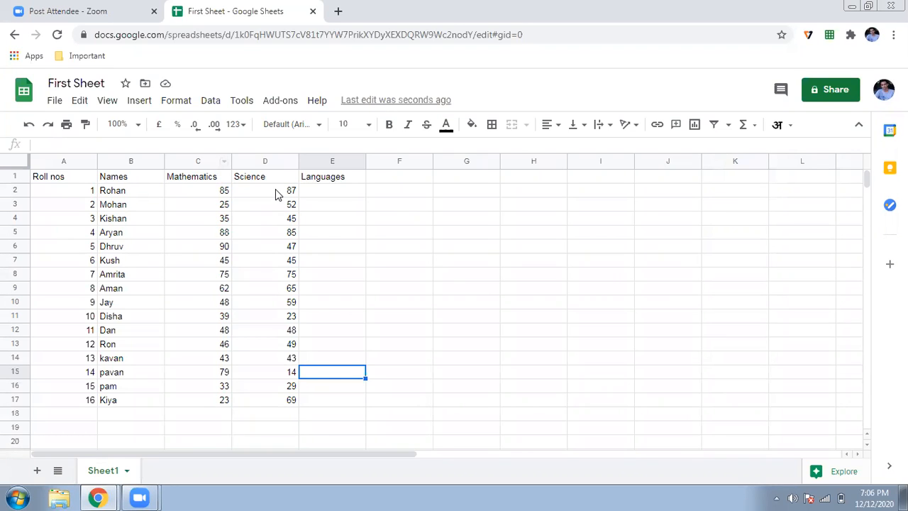
Step: Make the header row A1:E1 bold
{"action": "left_click", "coordinate": [74, 179]}
{"action": "left_click_drag", "start_coordinate": [100, 184], "coordinate": [353, 185]}
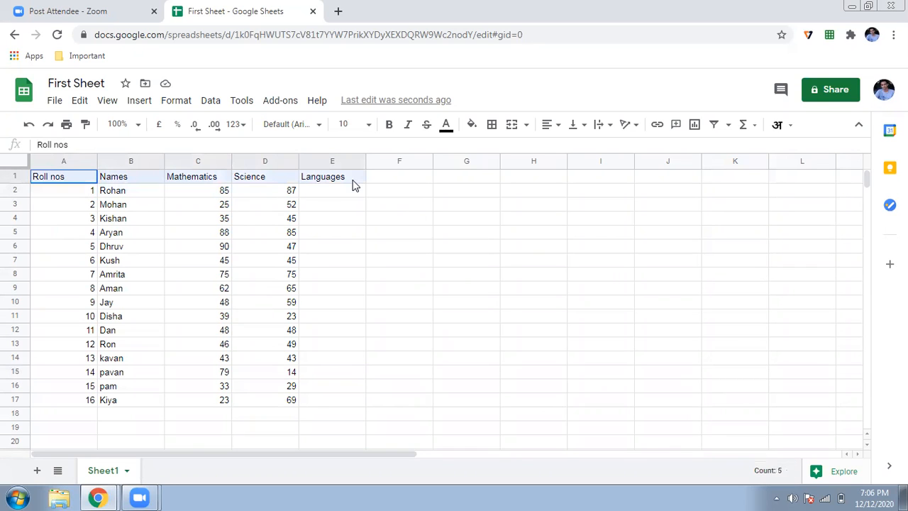
{"action": "left_click", "coordinate": [389, 125]}
{"action": "left_click", "coordinate": [169, 277]}
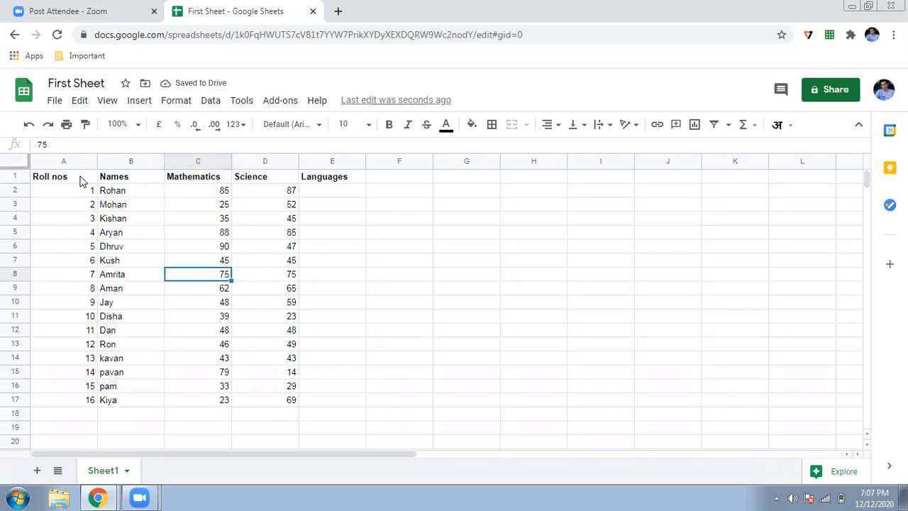
Step: Left-align the roll numbers in A2:A17
{"action": "left_click", "coordinate": [81, 179]}
{"action": "left_click", "coordinate": [85, 190]}
{"action": "left_click_drag", "start_coordinate": [86, 190], "coordinate": [67, 405]}
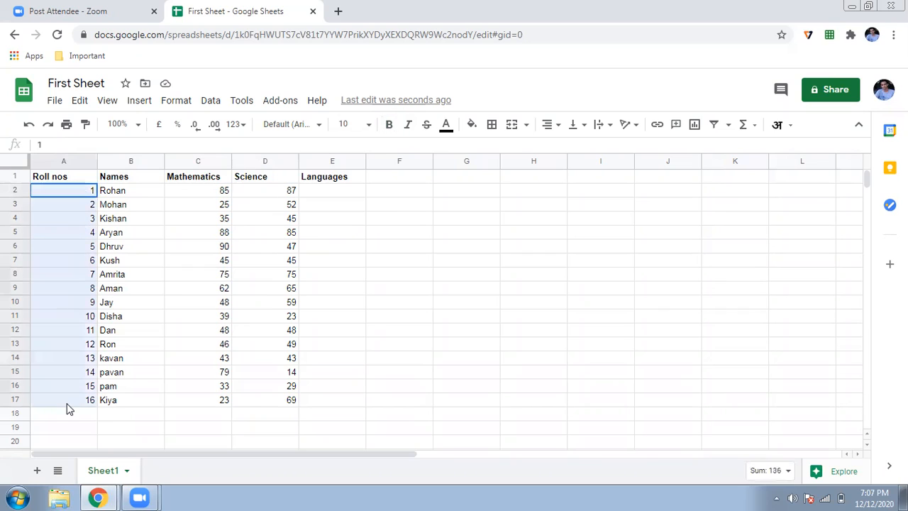
{"action": "left_click", "coordinate": [552, 124]}
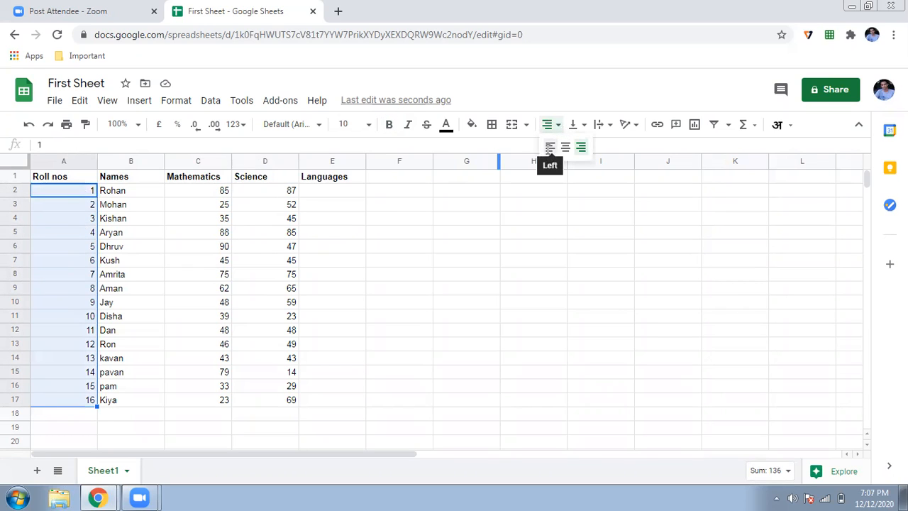
{"action": "left_click", "coordinate": [550, 147]}
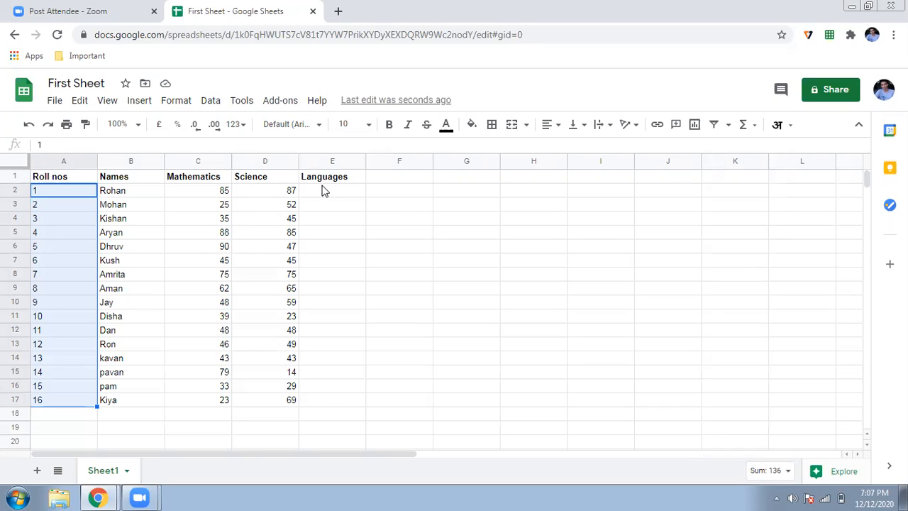
Step: Share the spreadsheet with the collaborator's e-mail address, giving Editor access
{"action": "left_click", "coordinate": [824, 101]}
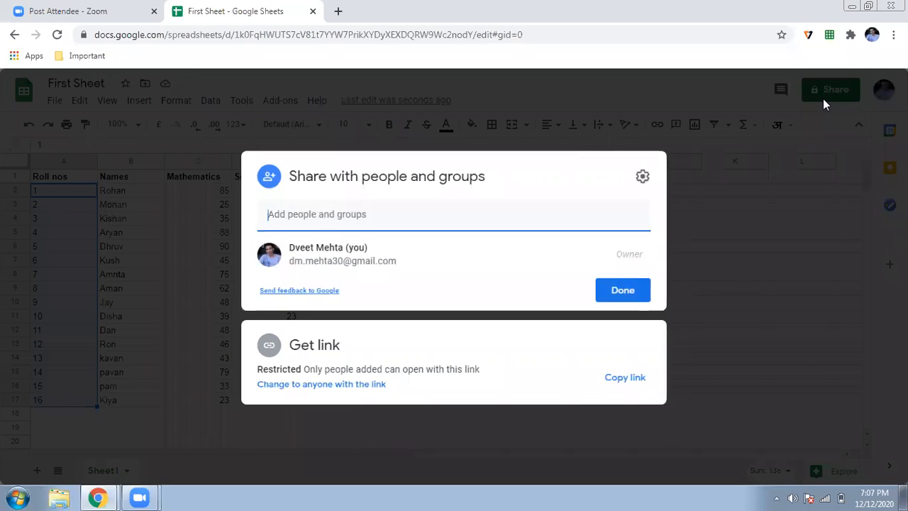
{"action": "left_click", "coordinate": [445, 223]}
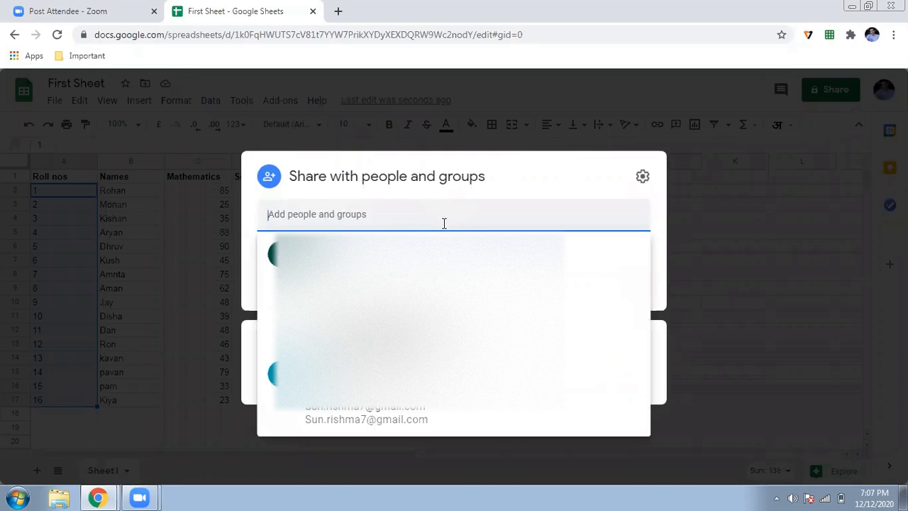
{"action": "key", "text": "ctrl+v"}
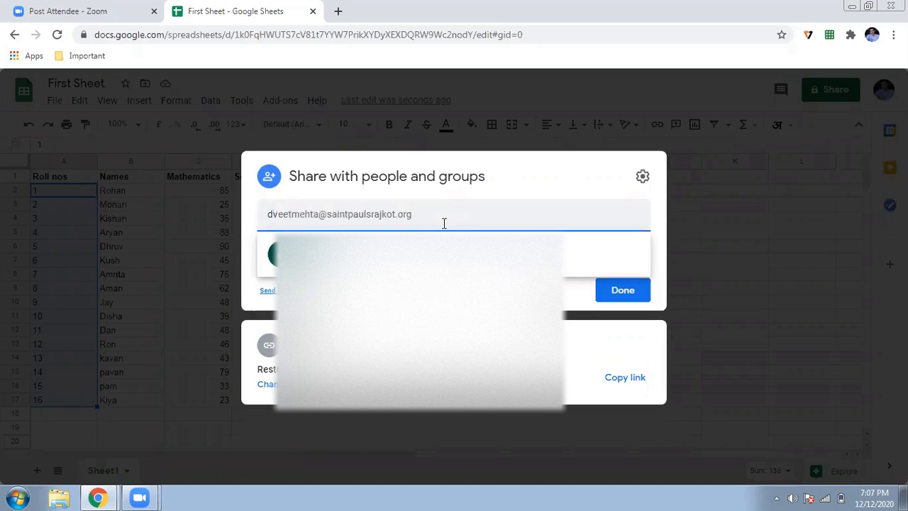
{"action": "key", "text": "ctrl+a"}
{"action": "key", "text": "BackSpace"}
{"action": "key", "text": "ctrl+v"}
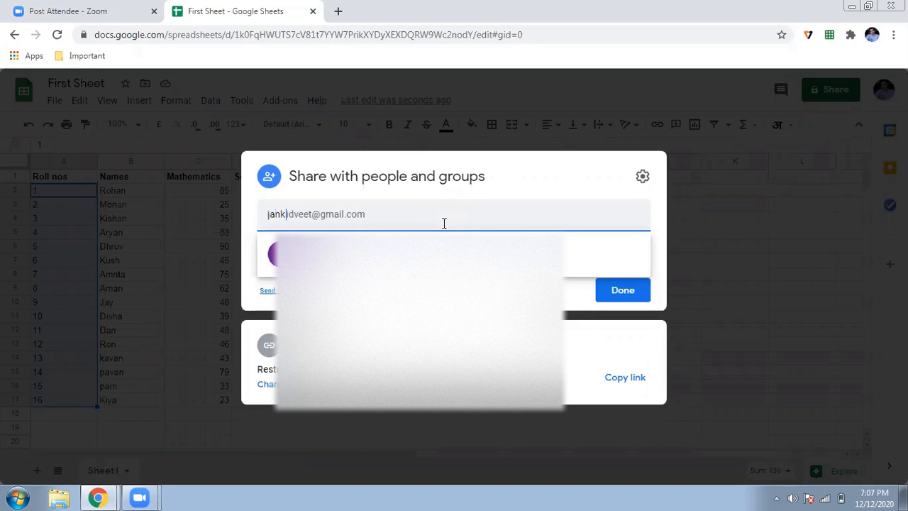
{"action": "left_click", "coordinate": [436, 256]}
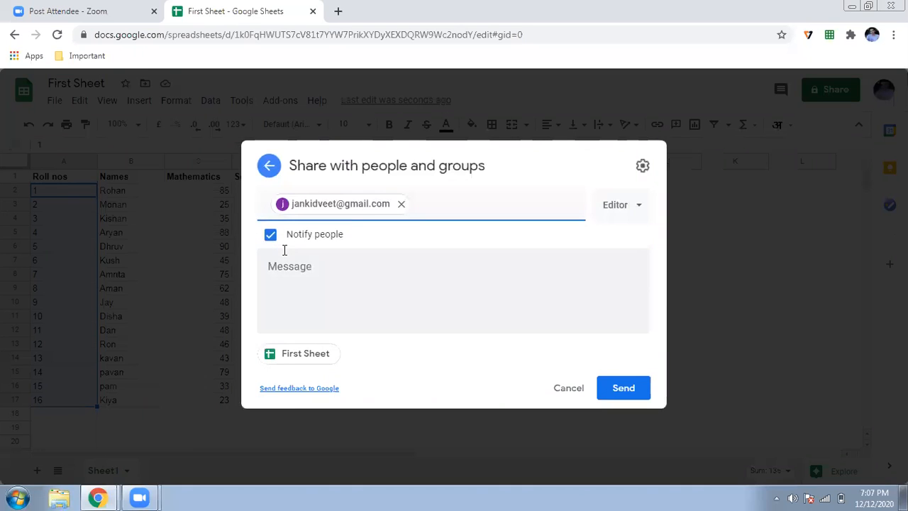
{"action": "left_click", "coordinate": [631, 214]}
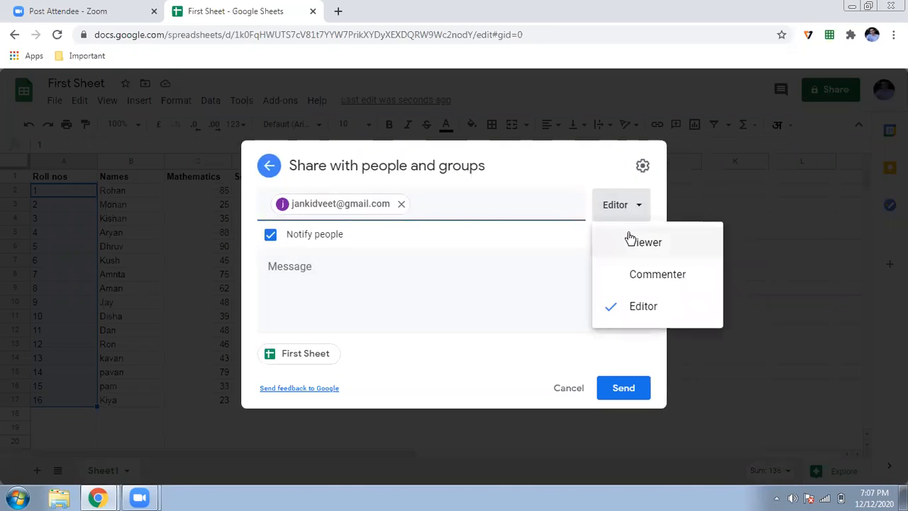
{"action": "left_click", "coordinate": [634, 303]}
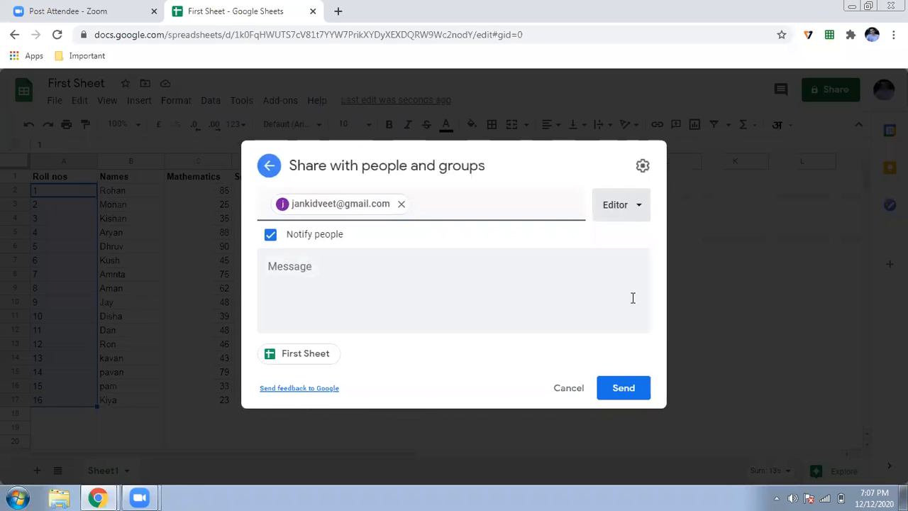
Step: Write the share message 'HI enter english marks'
{"action": "left_click", "coordinate": [525, 271]}
{"action": "type", "text": "HIo"}
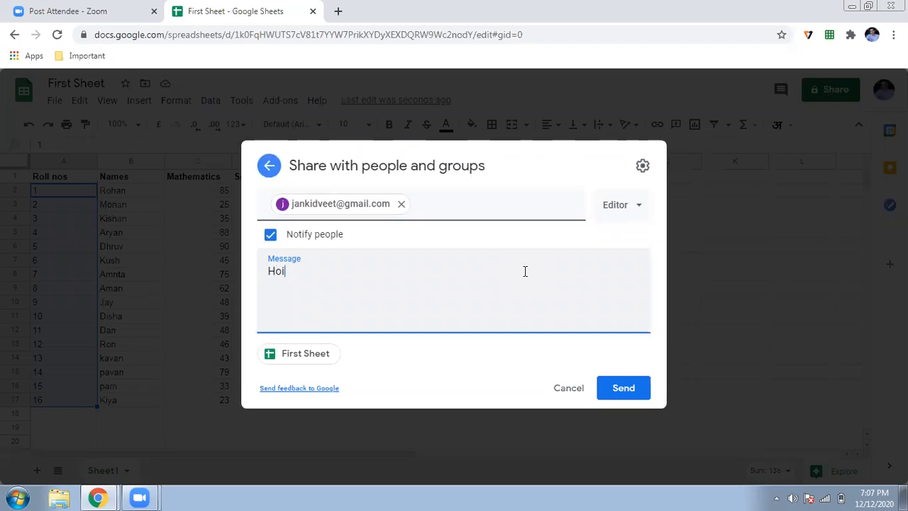
{"action": "key", "text": "BackSpace"}
{"action": "type", "text": "enter english "}
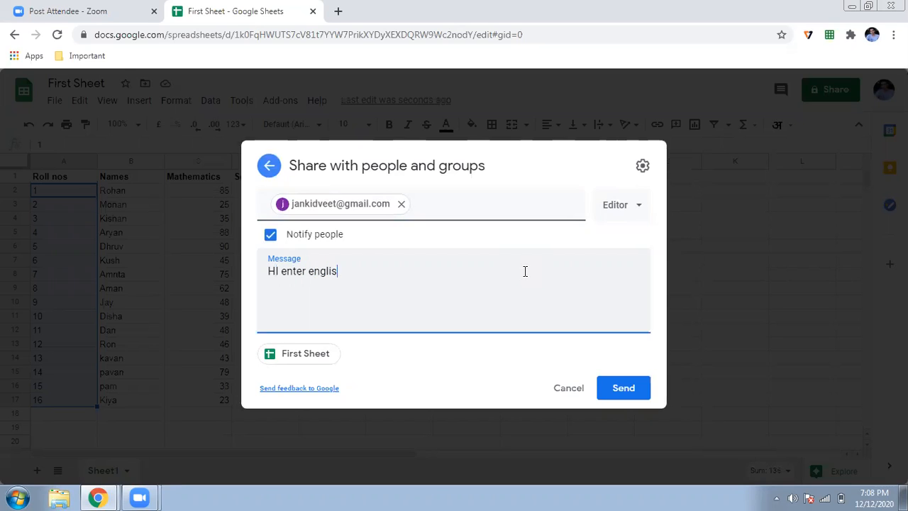
{"action": "type", "text": "marks"}
Step: Send the invitation, then open it in Gmail and follow it to First Sheet
{"action": "left_click", "coordinate": [622, 392]}
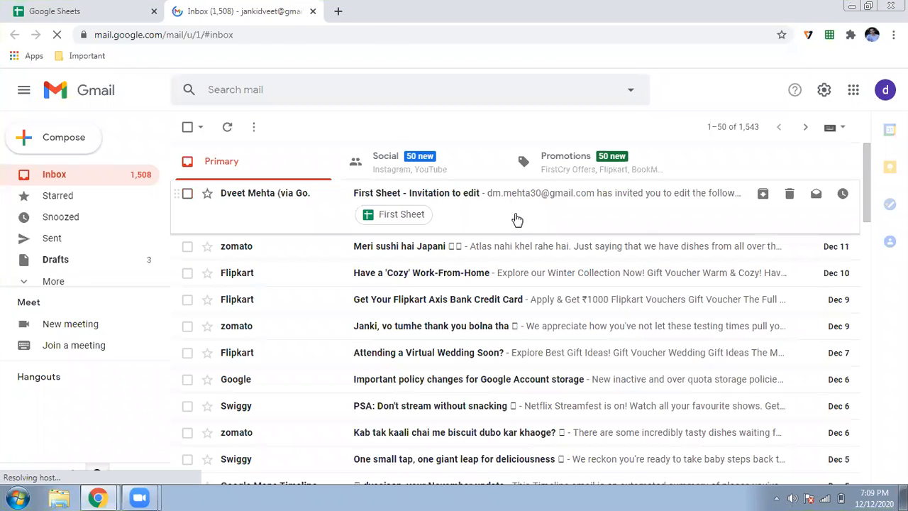
{"action": "left_click", "coordinate": [518, 220]}
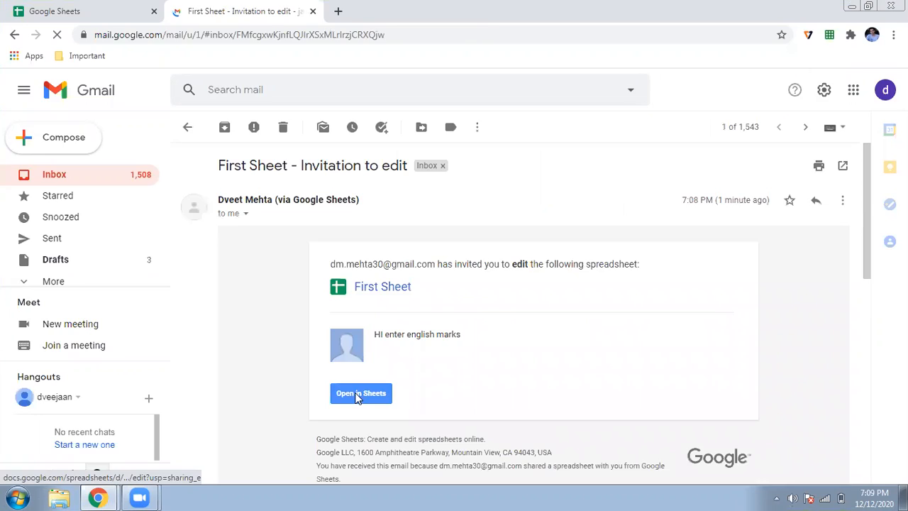
{"action": "left_click", "coordinate": [359, 395]}
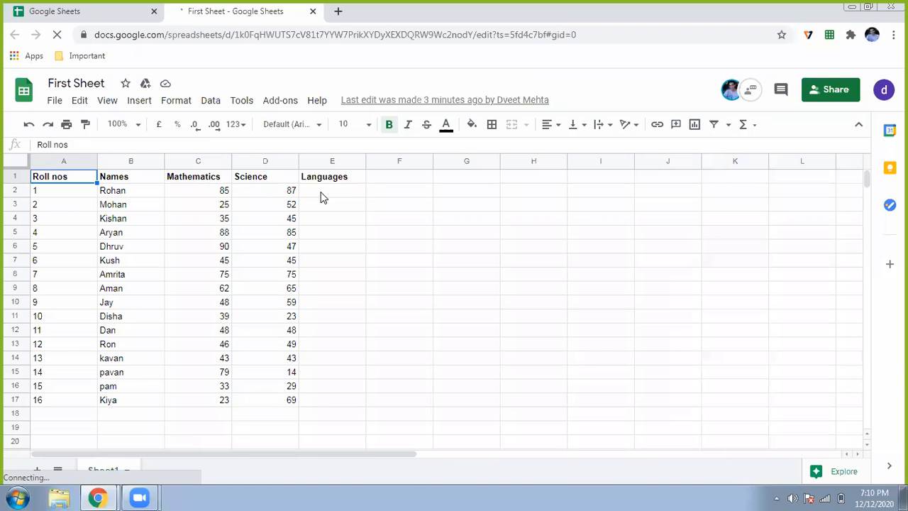
Step: Enter Languages marks 85, 45, 32, 45, 89, 78, 45, 12, 14, 36, 25, 89, 78, 45, 43, 45 in E2:E17
{"action": "left_click", "coordinate": [321, 197]}
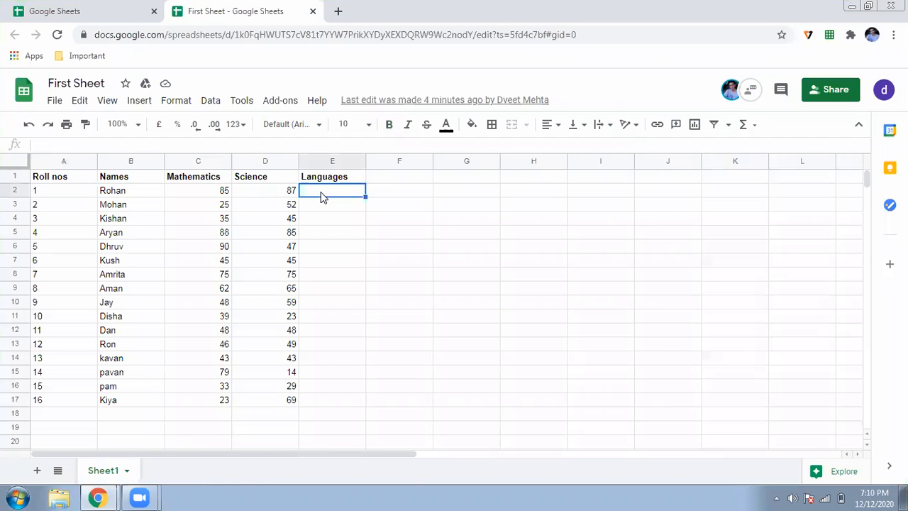
{"action": "type", "text": "85"}
{"action": "key", "text": "Return"}
{"action": "type", "text": "4"}
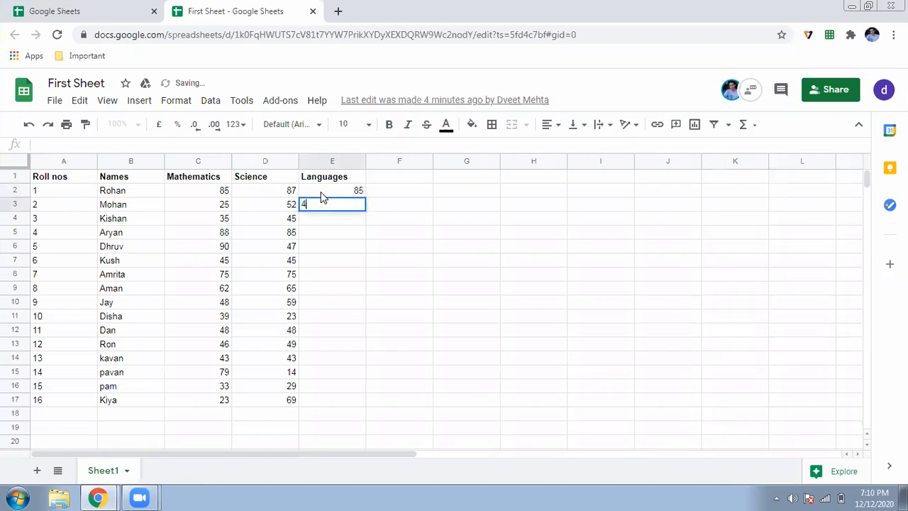
{"action": "type", "text": "5"}
{"action": "key", "text": "Return"}
{"action": "type", "text": "323"}
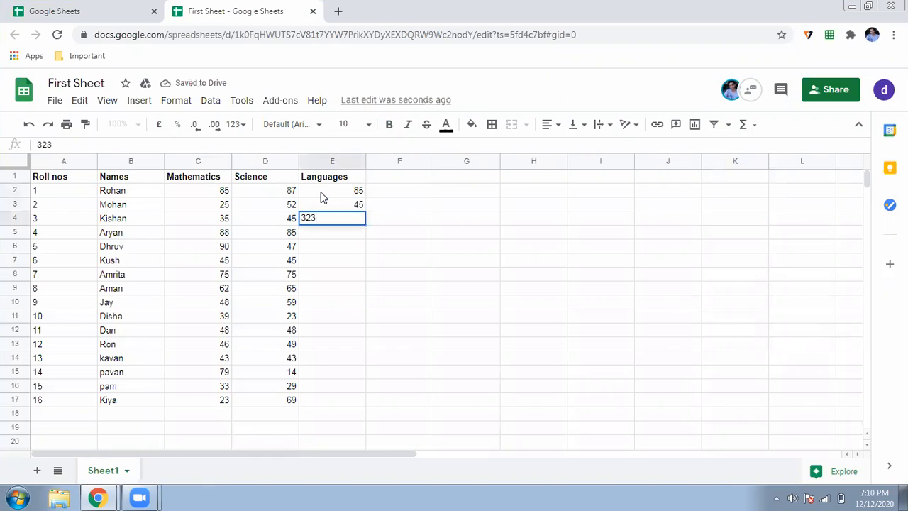
{"action": "key", "text": "BackSpace"}
{"action": "key", "text": "Return"}
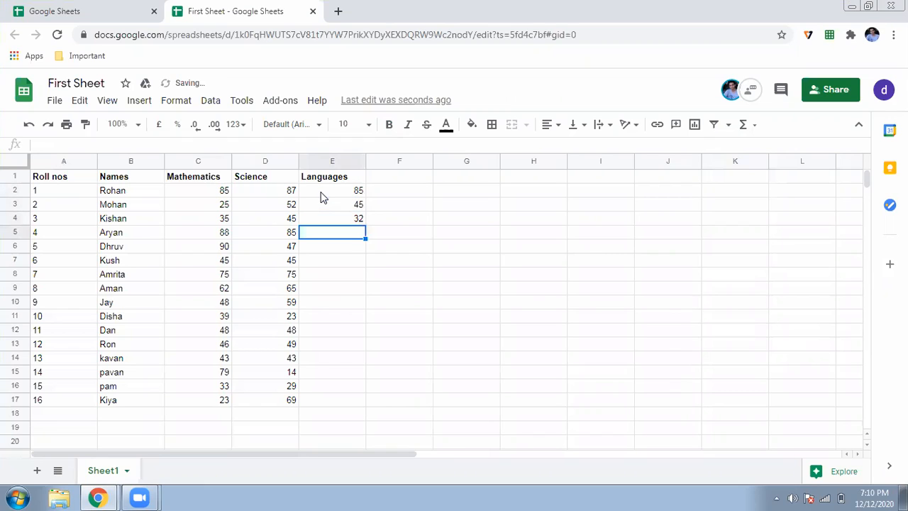
{"action": "type", "text": "45"}
{"action": "key", "text": "Return"}
{"action": "type", "text": "89"}
{"action": "key", "text": "Return"}
{"action": "type", "text": "78"}
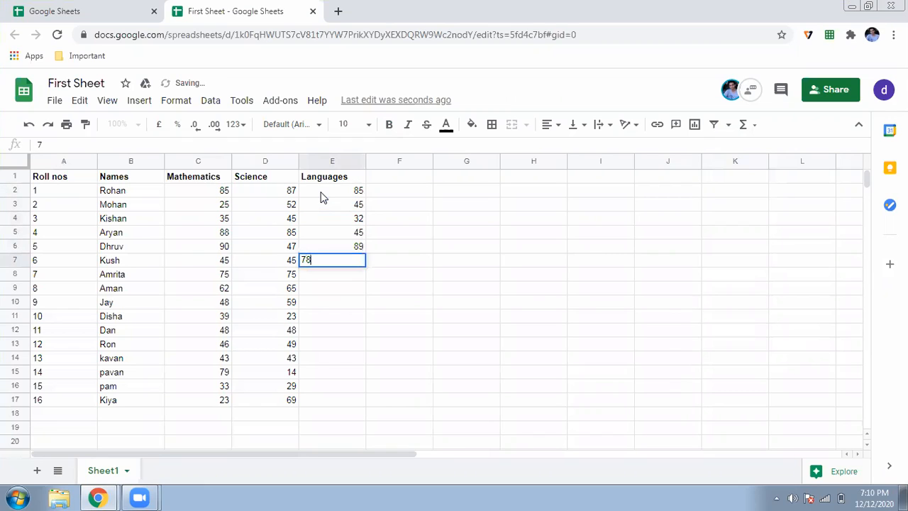
{"action": "key", "text": "Return"}
{"action": "type", "text": "45"}
{"action": "key", "text": "Return"}
{"action": "type", "text": "12"}
{"action": "key", "text": "Return"}
{"action": "type", "text": "14"}
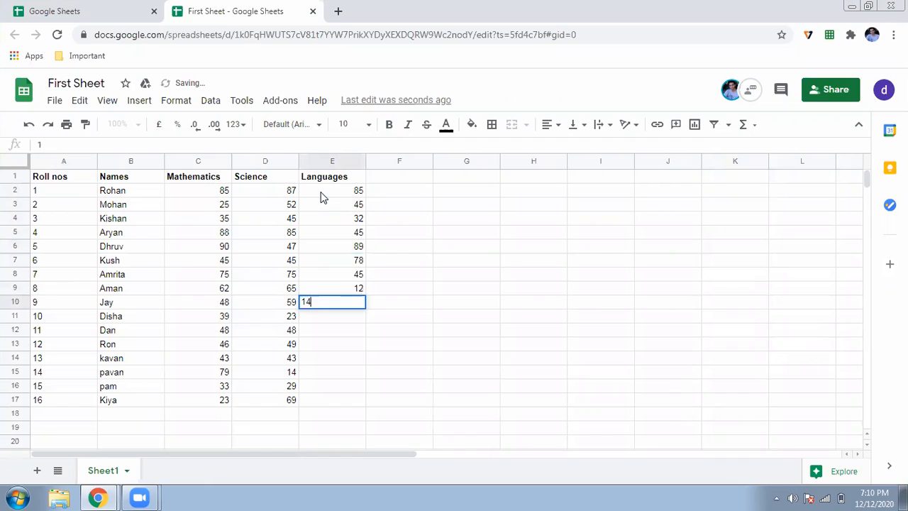
{"action": "key", "text": "Return"}
{"action": "type", "text": "36"}
{"action": "key", "text": "Return"}
{"action": "type", "text": "25"}
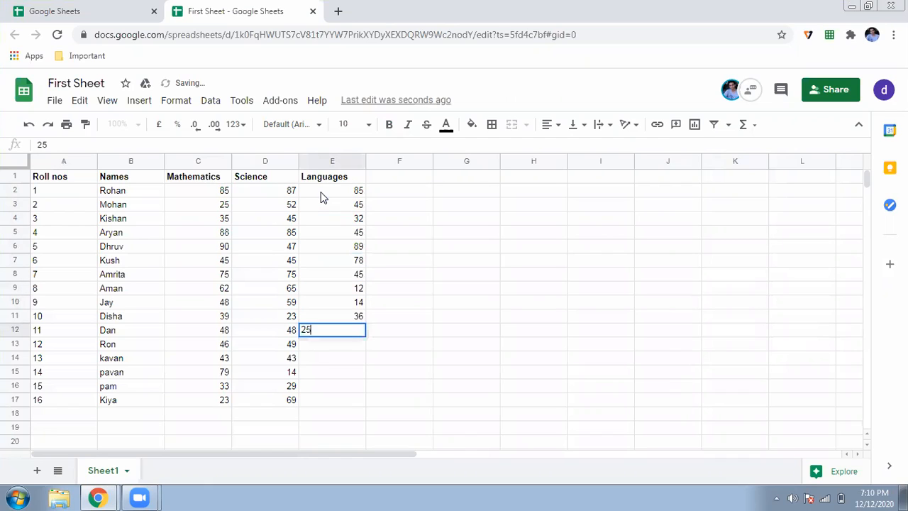
{"action": "key", "text": "Return"}
{"action": "type", "text": "89"}
{"action": "key", "text": "Return"}
{"action": "type", "text": "7"}
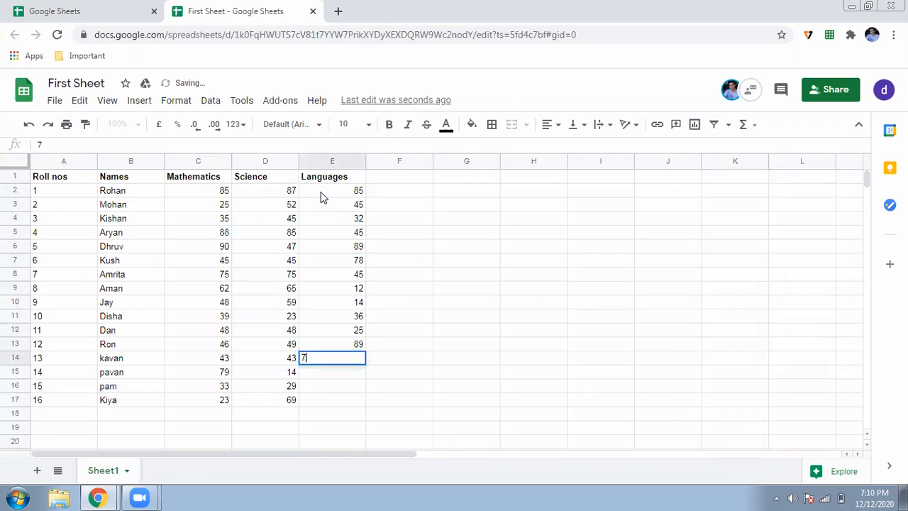
{"action": "type", "text": "8"}
{"action": "key", "text": "Return"}
{"action": "type", "text": "45"}
{"action": "key", "text": "Return"}
{"action": "type", "text": "43"}
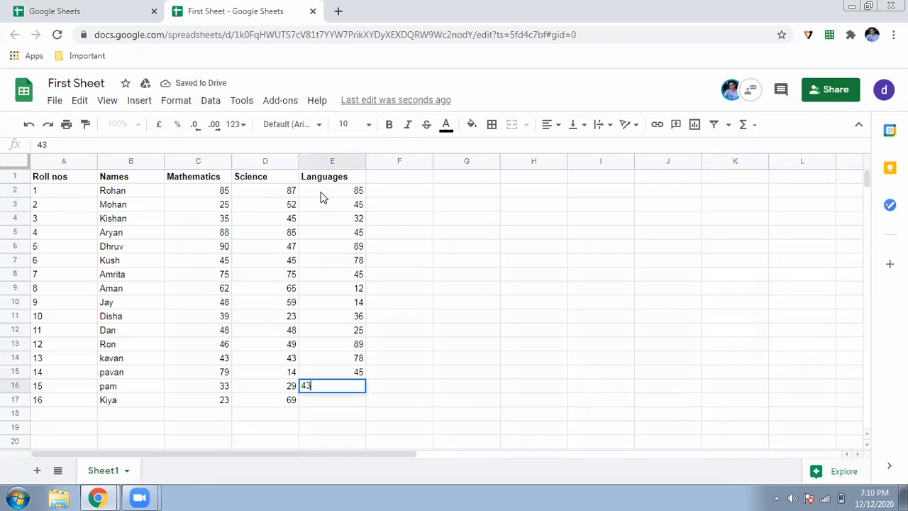
{"action": "key", "text": "Return"}
{"action": "type", "text": "45"}
{"action": "key", "text": "Return"}
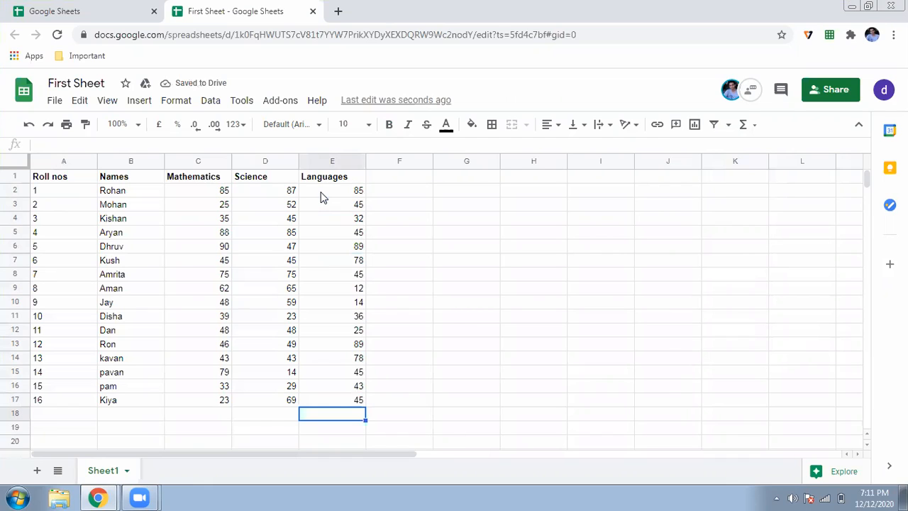
Step: Minimise this Chrome window to return to the other window with the gradebook
{"action": "left_click", "coordinate": [851, 8]}
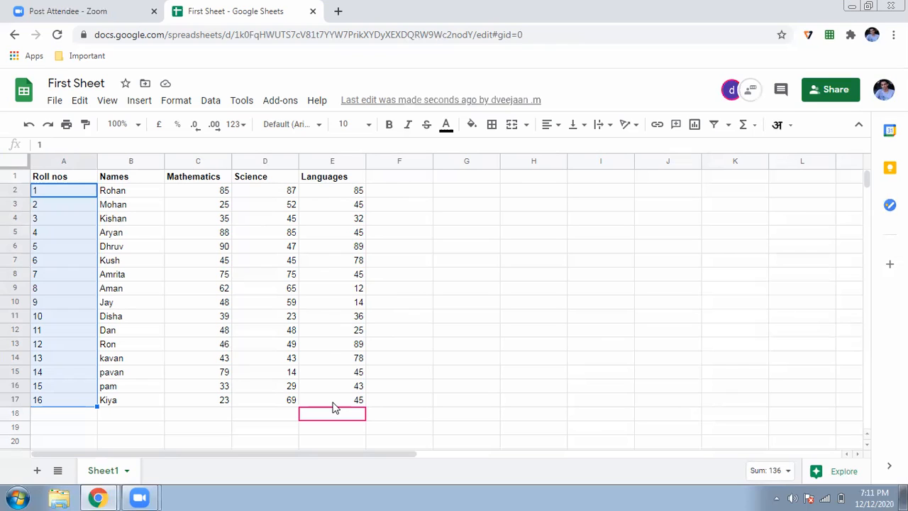
Step: Add a bold 'Total' heading in cell F1
{"action": "left_click", "coordinate": [405, 181]}
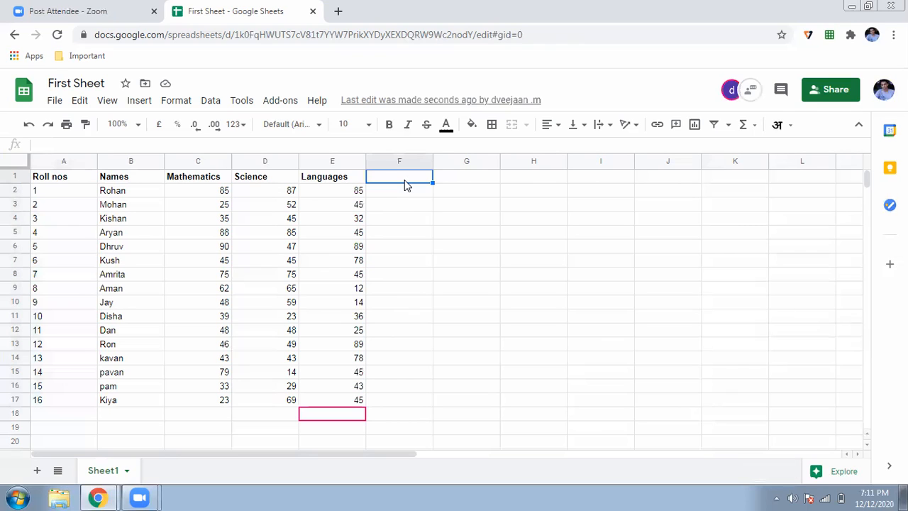
{"action": "type", "text": "Total"}
{"action": "key", "text": "Return"}
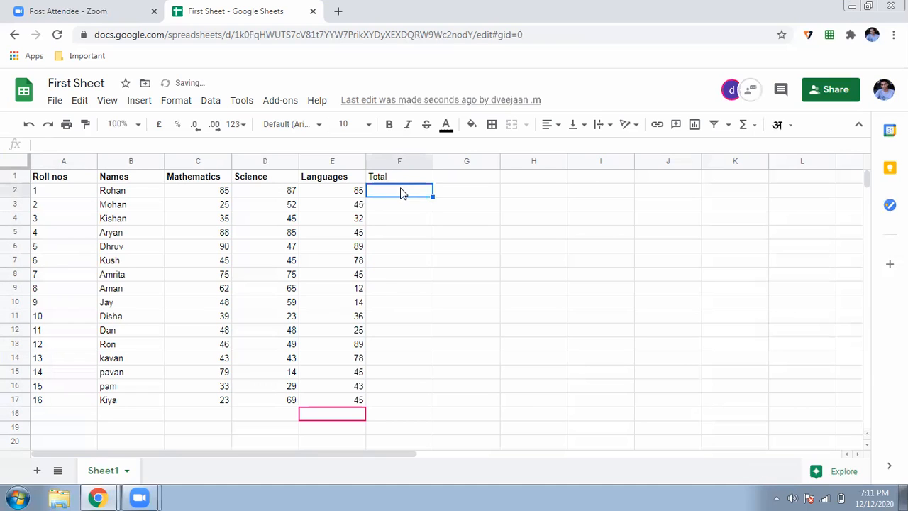
{"action": "left_click", "coordinate": [401, 180]}
{"action": "left_click", "coordinate": [389, 128]}
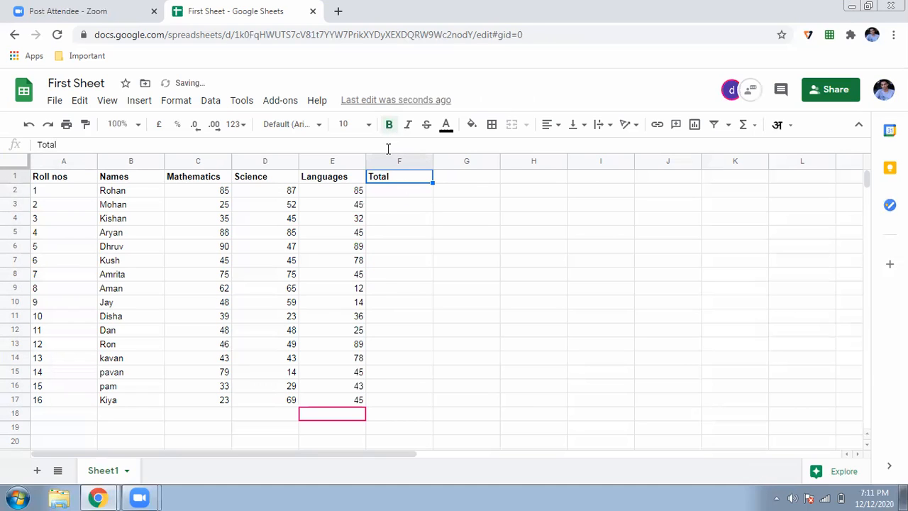
Step: Enter =SUM(C2:E2) in F2 and fill it down to F17
{"action": "left_click", "coordinate": [387, 191]}
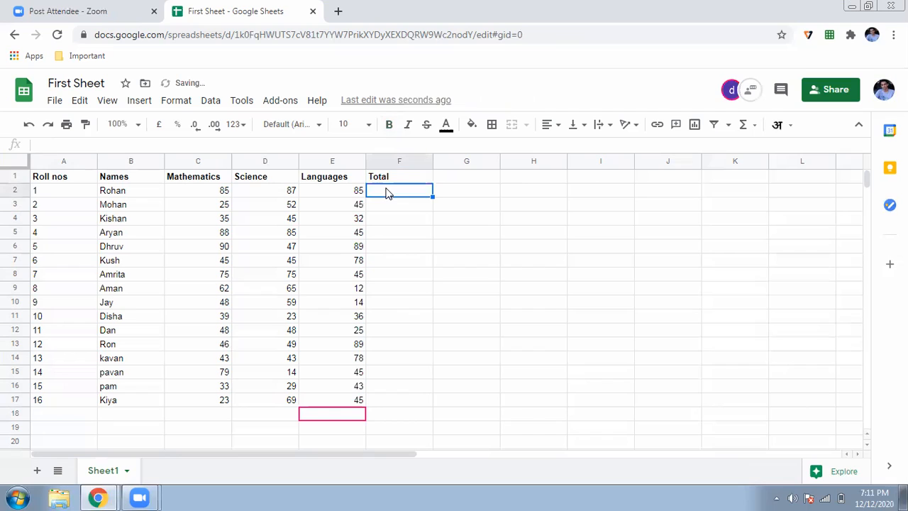
{"action": "left_click", "coordinate": [360, 147]}
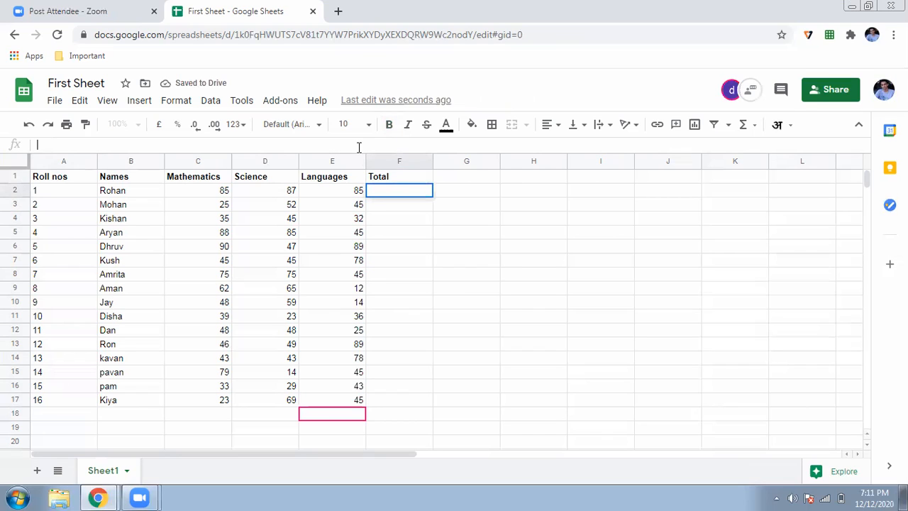
{"action": "left_click", "coordinate": [381, 193]}
{"action": "type", "text": "="}
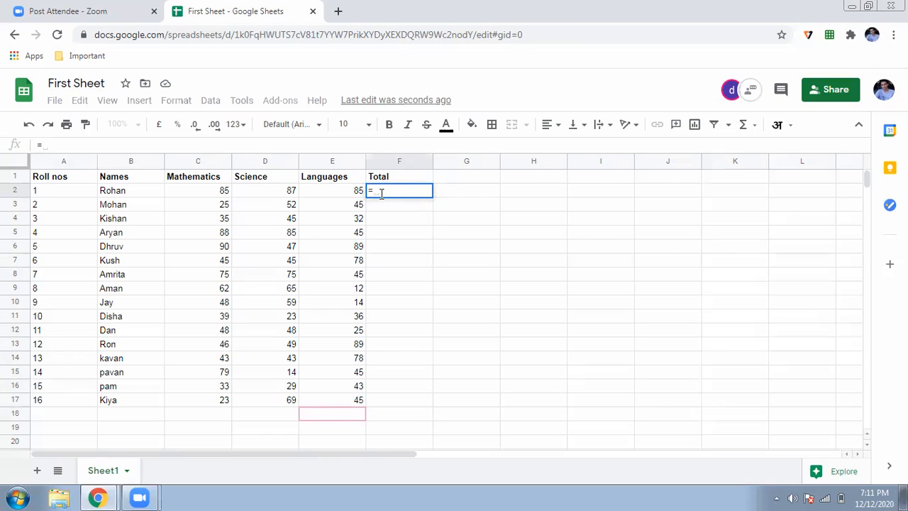
{"action": "type", "text": "sum"}
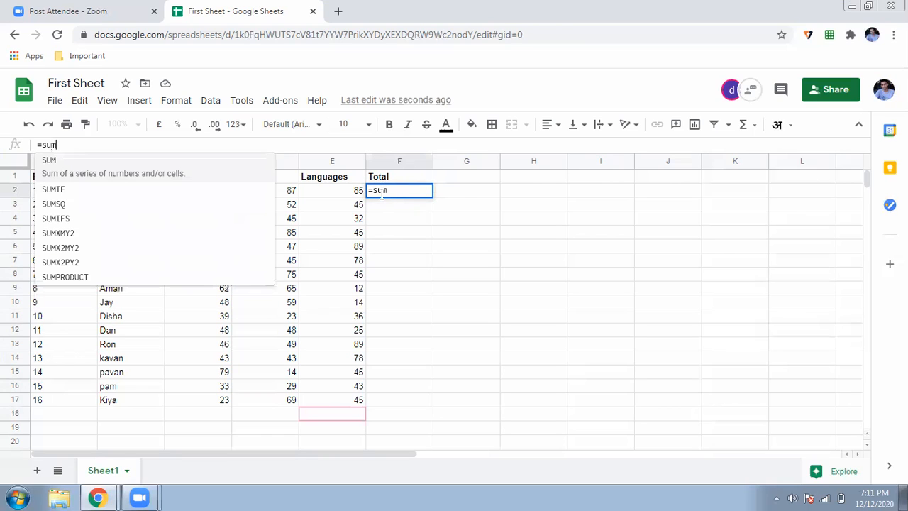
{"action": "key", "text": "Tab"}
{"action": "left_click_drag", "start_coordinate": [223, 193], "coordinate": [320, 194]}
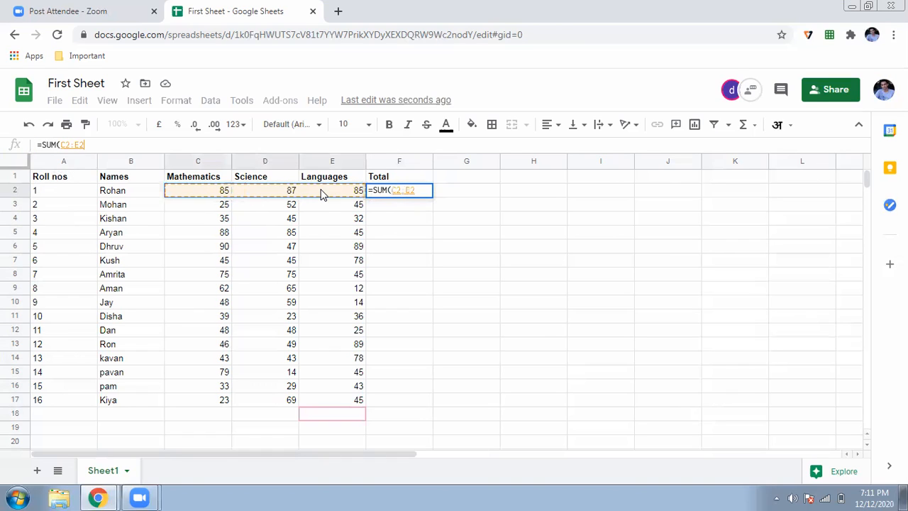
{"action": "type", "text": ")"}
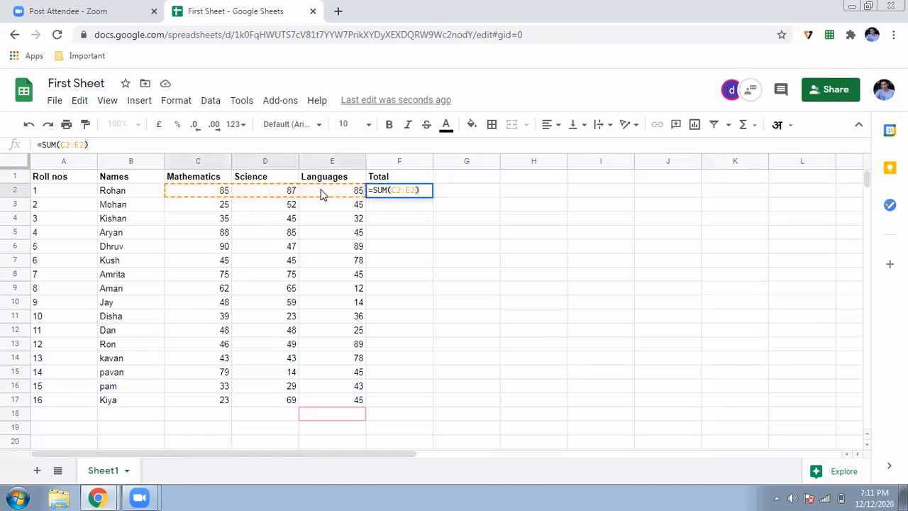
{"action": "key", "text": "Return"}
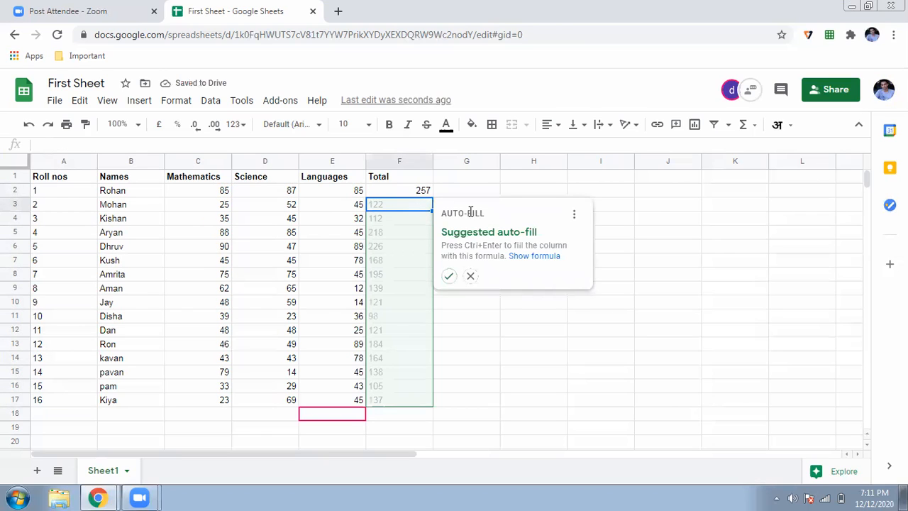
{"action": "left_click", "coordinate": [471, 276]}
{"action": "left_click", "coordinate": [427, 193]}
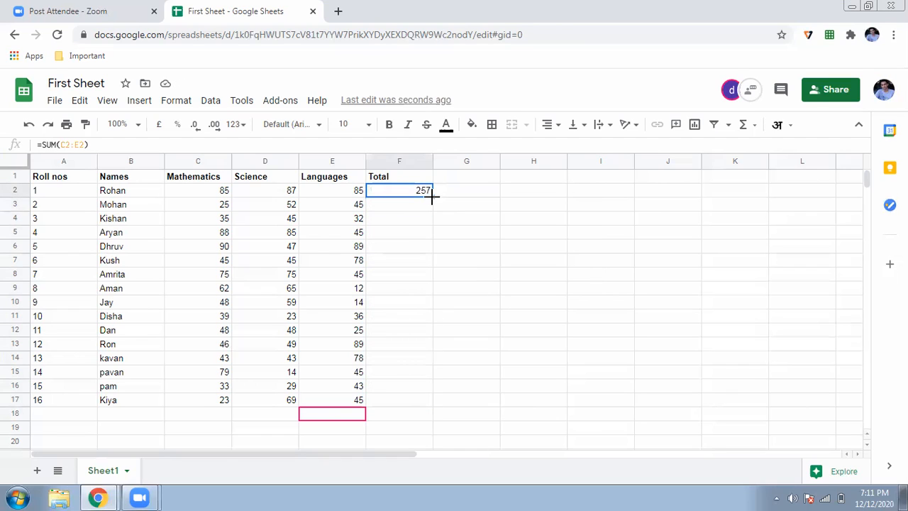
{"action": "left_click_drag", "start_coordinate": [432, 199], "coordinate": [427, 407]}
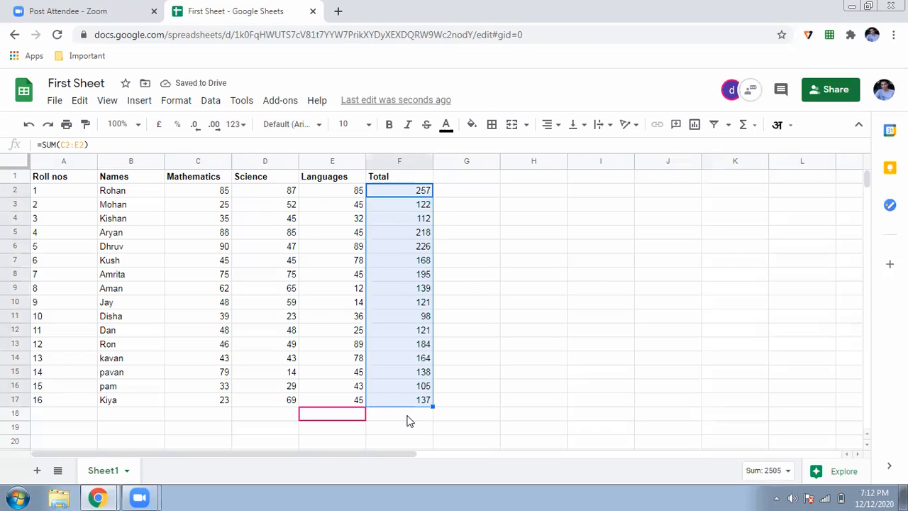
Step: Add a bold 'Percentage' heading in cell G1
{"action": "left_click", "coordinate": [471, 178]}
{"action": "type", "text": "Percentage"}
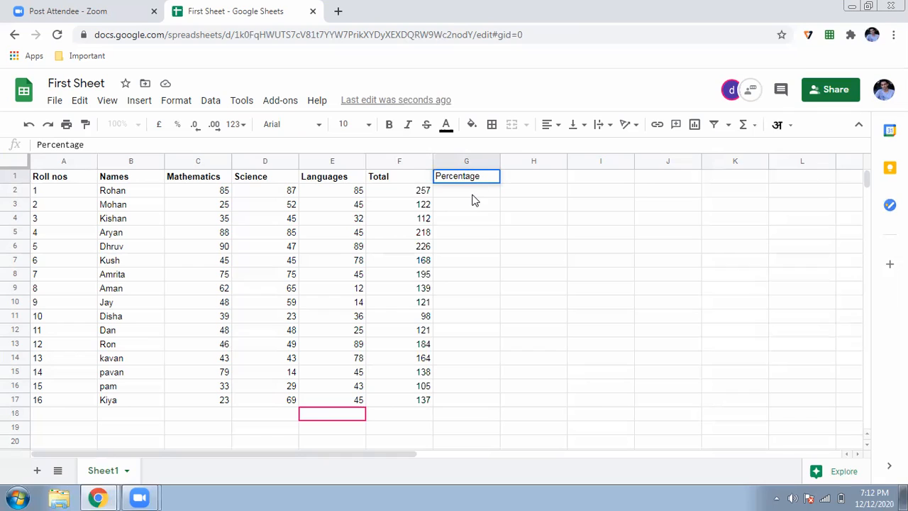
{"action": "left_click", "coordinate": [468, 182]}
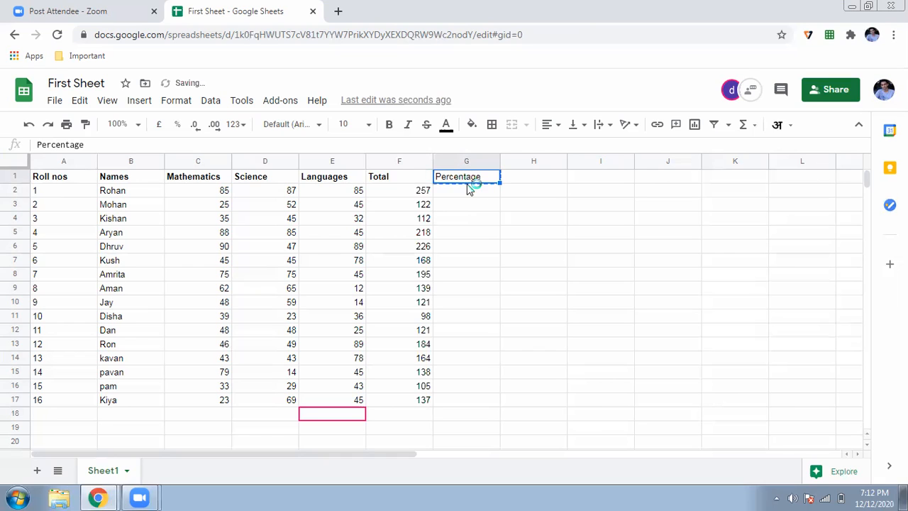
{"action": "left_click", "coordinate": [389, 124]}
Step: Enter =F2/3 in G2 and accept the suggested fill down to G17
{"action": "key", "text": "Down"}
{"action": "type", "text": "="}
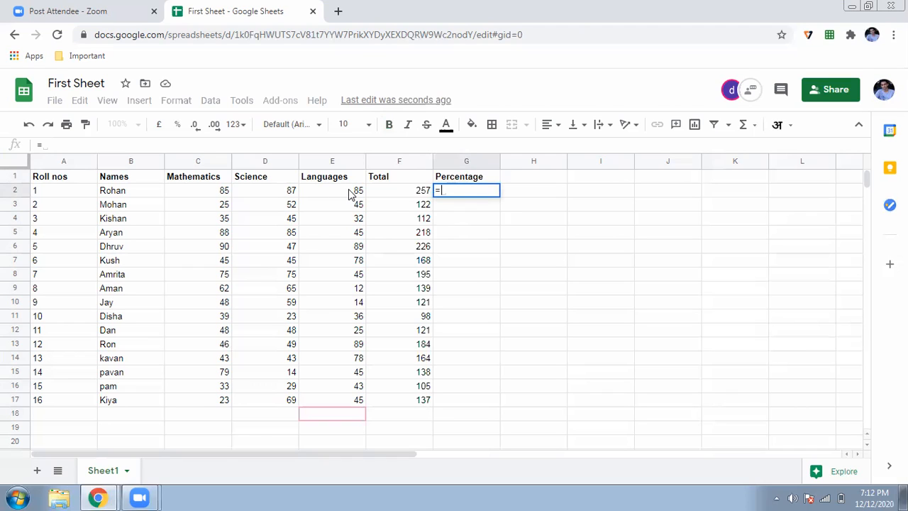
{"action": "left_click", "coordinate": [391, 191]}
{"action": "type", "text": "/"}
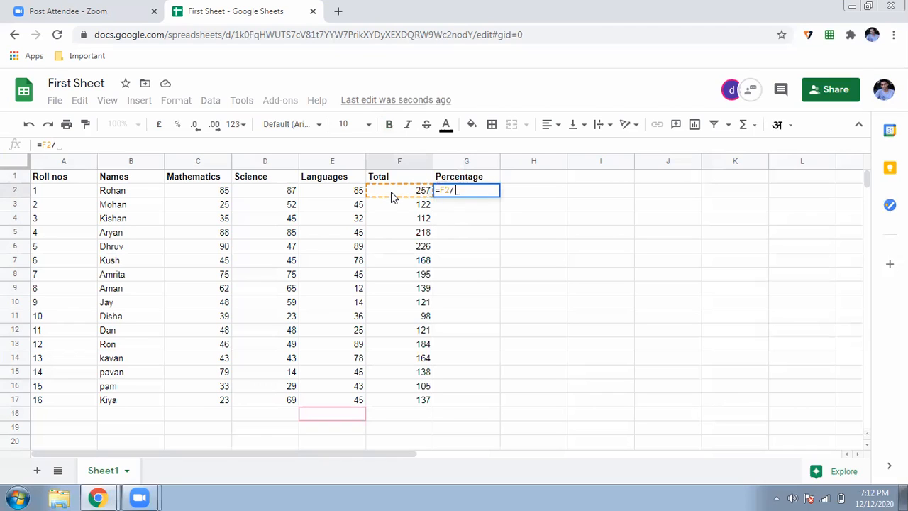
{"action": "type", "text": "3"}
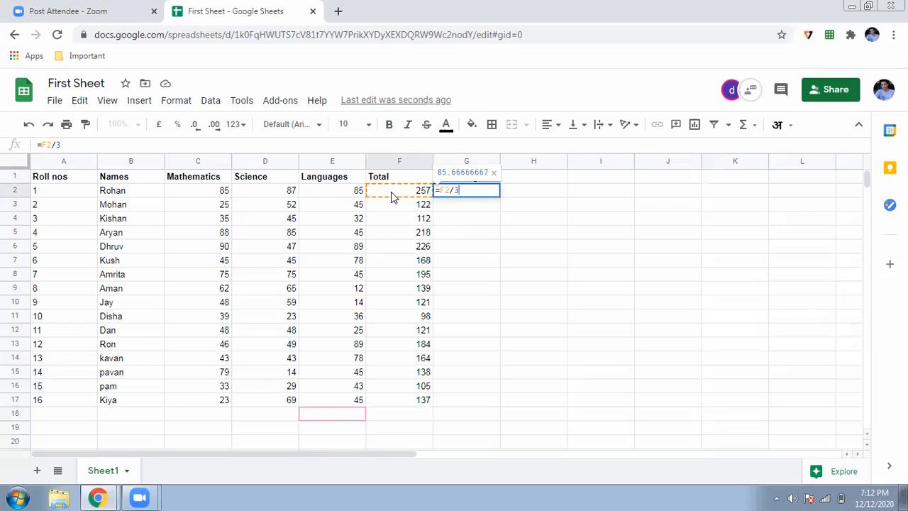
{"action": "key", "text": "Return"}
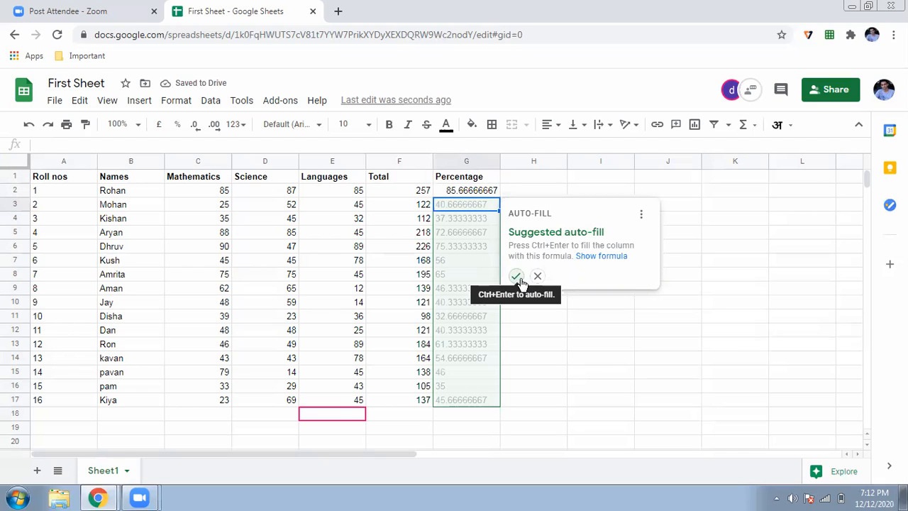
{"action": "left_click", "coordinate": [515, 277]}
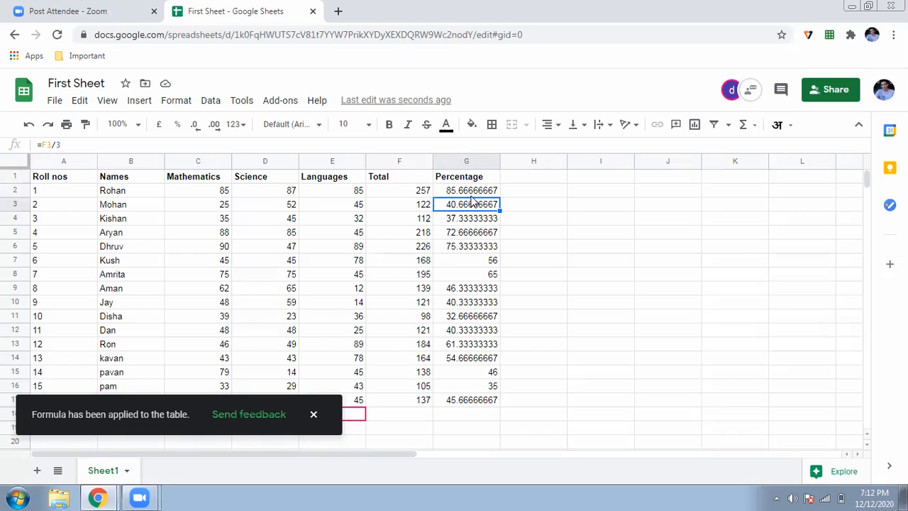
Step: Select the percentage values in column G
{"action": "left_click", "coordinate": [473, 193]}
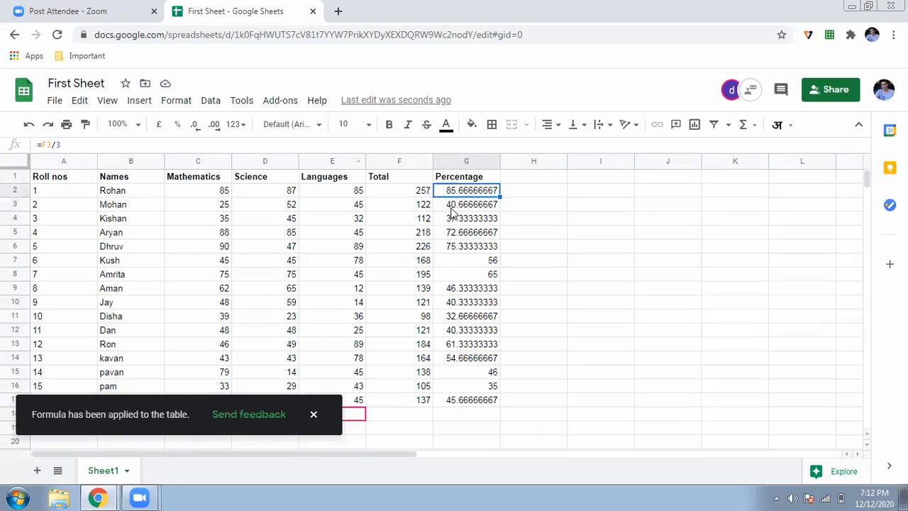
{"action": "left_click_drag", "start_coordinate": [459, 196], "coordinate": [462, 390]}
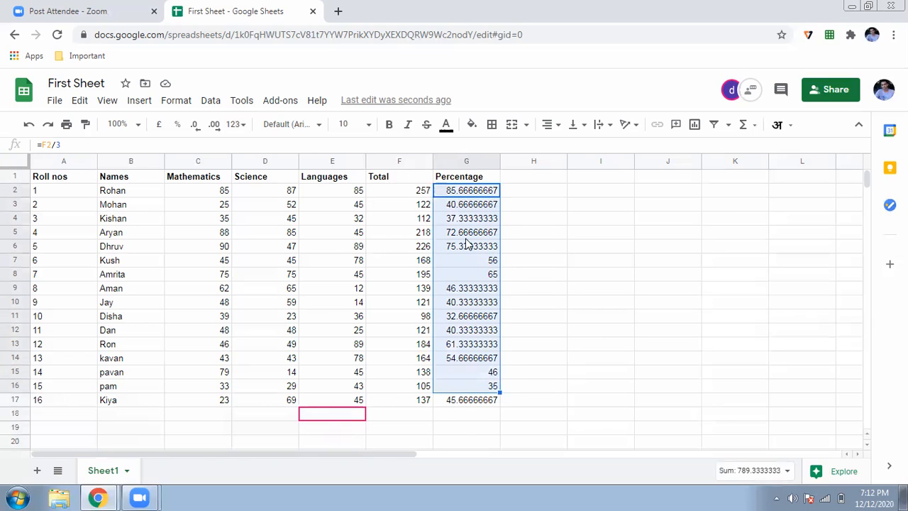
{"action": "left_click_drag", "start_coordinate": [474, 197], "coordinate": [467, 404]}
{"action": "key", "text": "Home"}
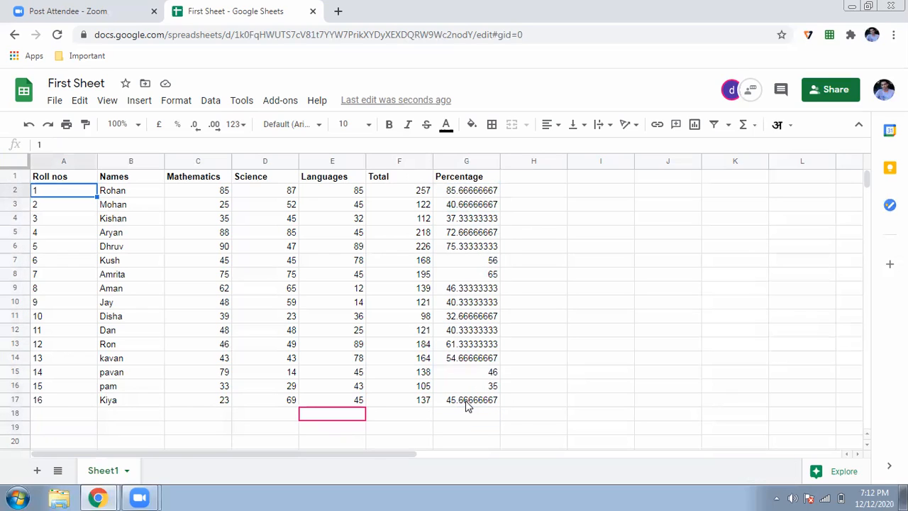
Step: Clear the Percentage values in G2:G17 and enter =ROUND(F2/3,2) in G2
{"action": "left_click_drag", "start_coordinate": [482, 197], "coordinate": [473, 400]}
{"action": "key", "text": "Delete"}
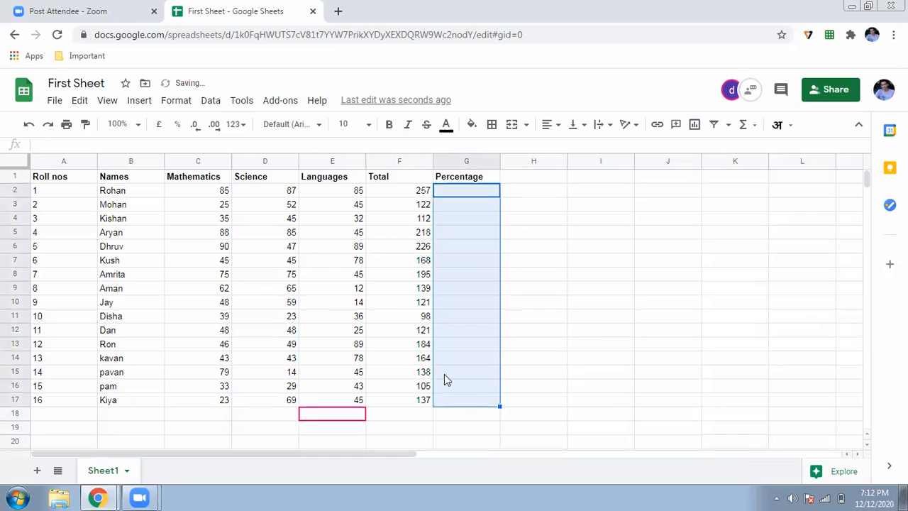
{"action": "left_click", "coordinate": [561, 233]}
{"action": "left_click", "coordinate": [466, 191]}
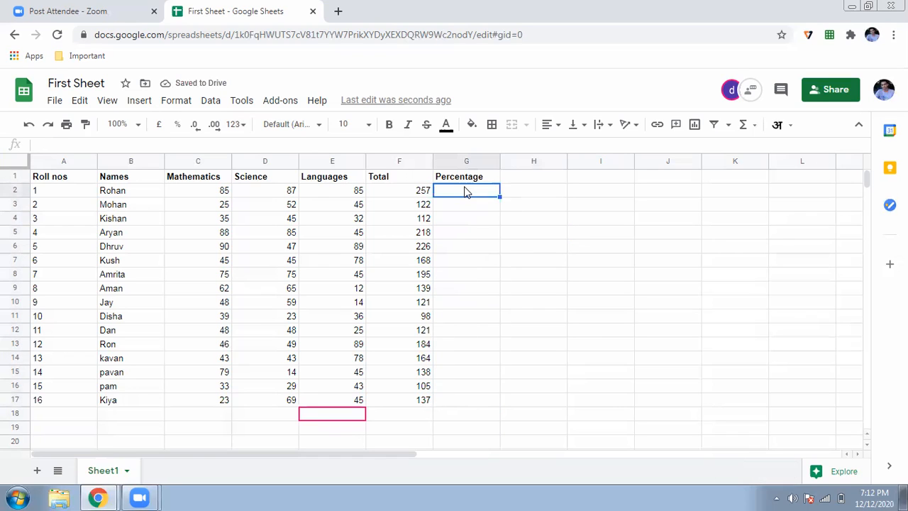
{"action": "type", "text": "=round"}
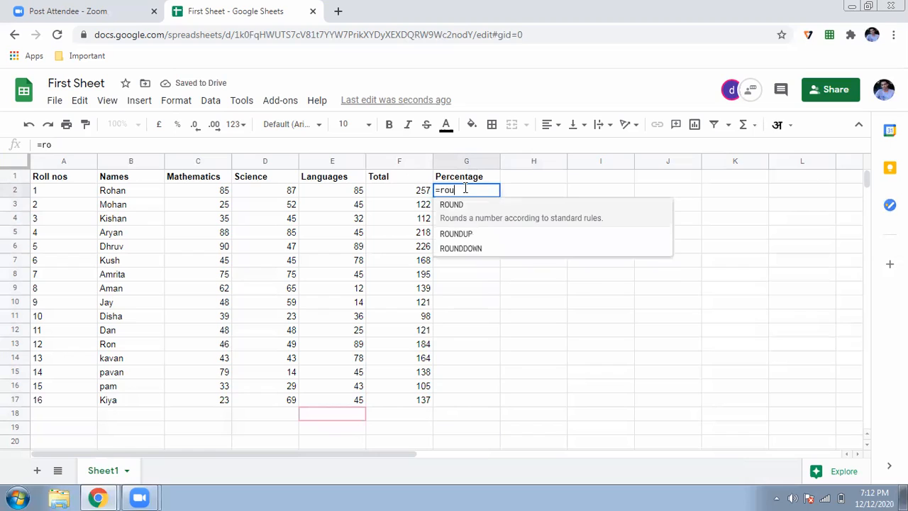
{"action": "key", "text": "Tab"}
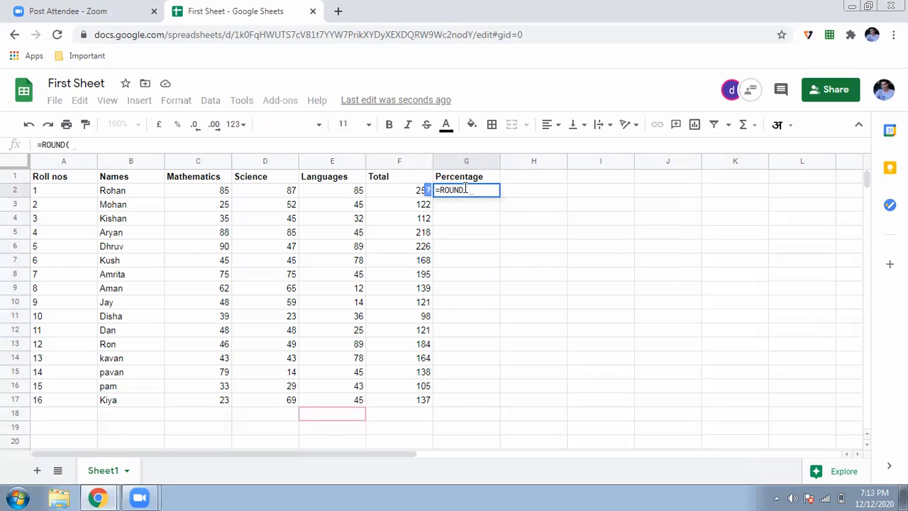
{"action": "left_click", "coordinate": [411, 191]}
{"action": "type", "text": "/3"}
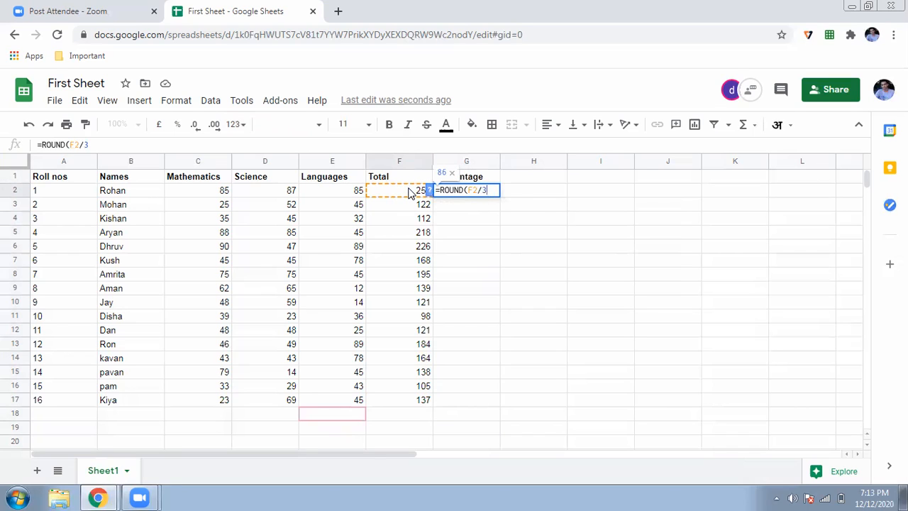
{"action": "type", "text": ","}
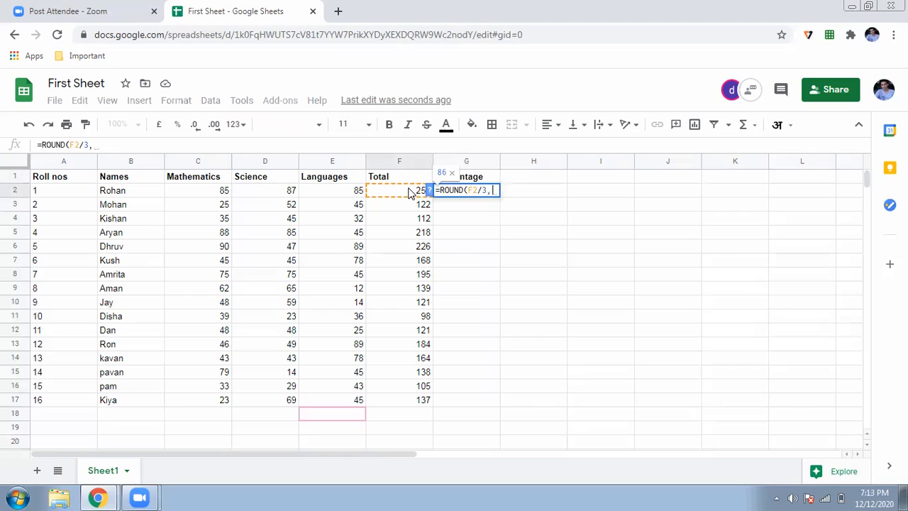
{"action": "type", "text": "2)"}
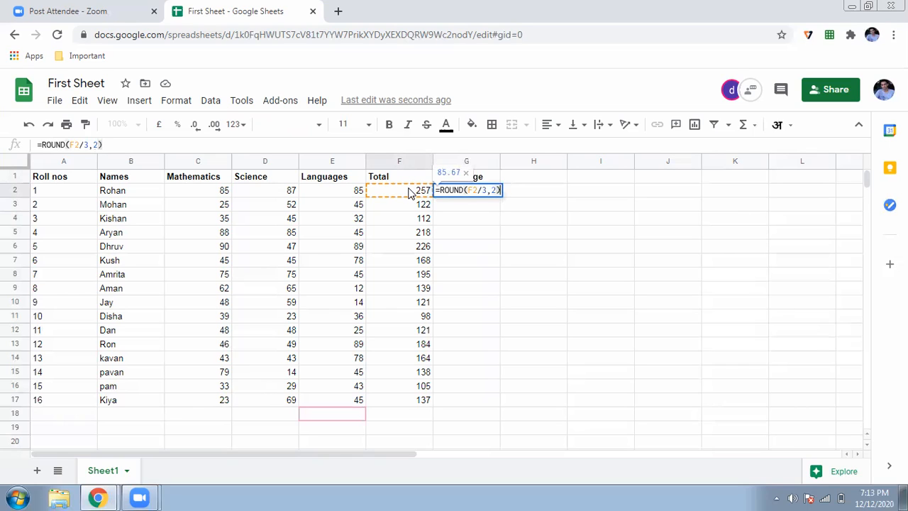
{"action": "key", "text": "Return"}
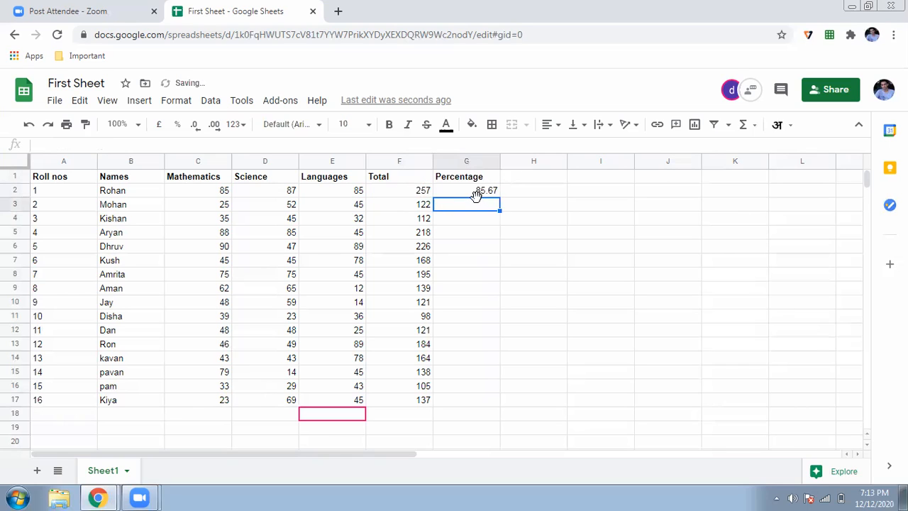
Step: Fill the rounded percentage formula from G2 down to G17
{"action": "left_click", "coordinate": [477, 193]}
{"action": "left_click_drag", "start_coordinate": [499, 193], "coordinate": [489, 411]}
{"action": "left_click", "coordinate": [533, 374]}
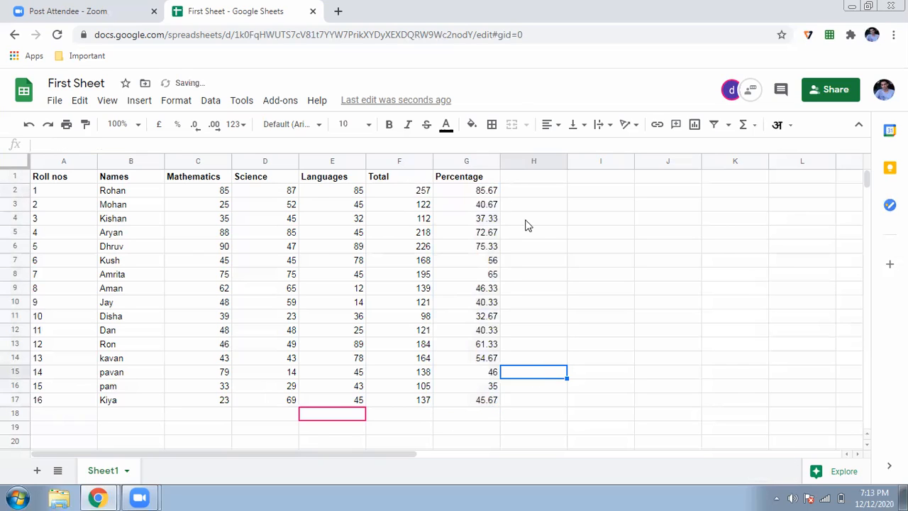
{"action": "left_click", "coordinate": [524, 178]}
{"action": "type", "text": "Gradwe"}
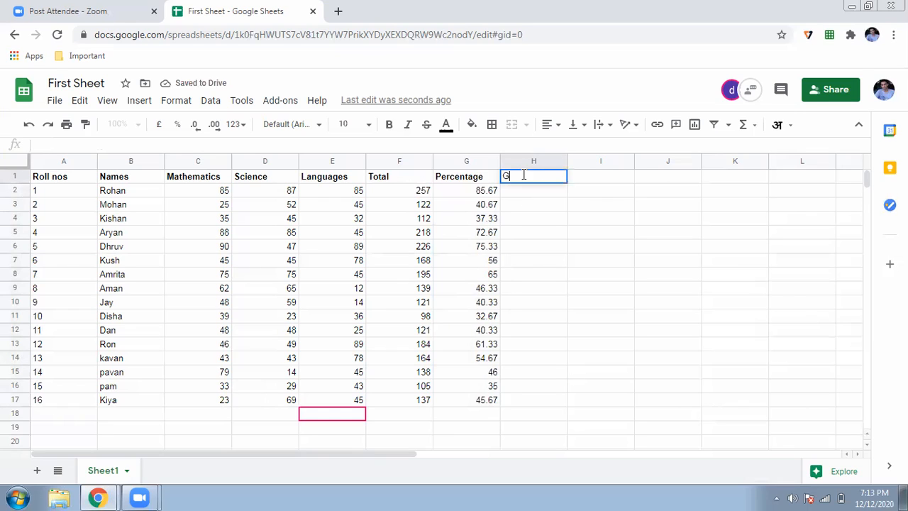
{"action": "key", "text": "BackSpace"}
{"action": "key", "text": "BackSpace"}
{"action": "type", "text": "es"}
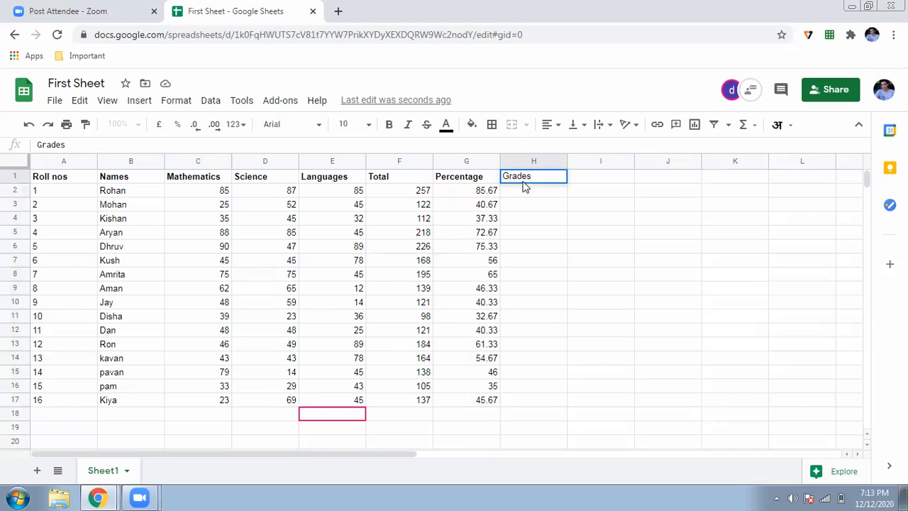
{"action": "left_click", "coordinate": [517, 193]}
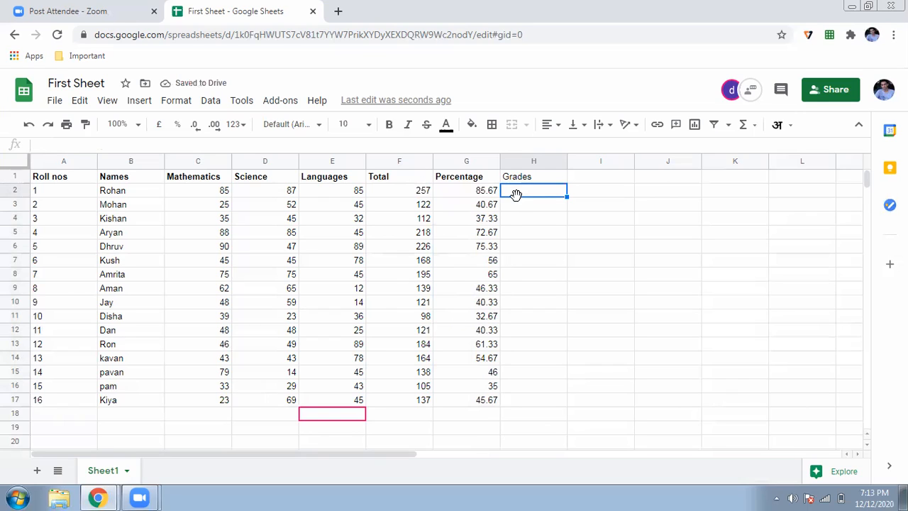
{"action": "left_click", "coordinate": [521, 182]}
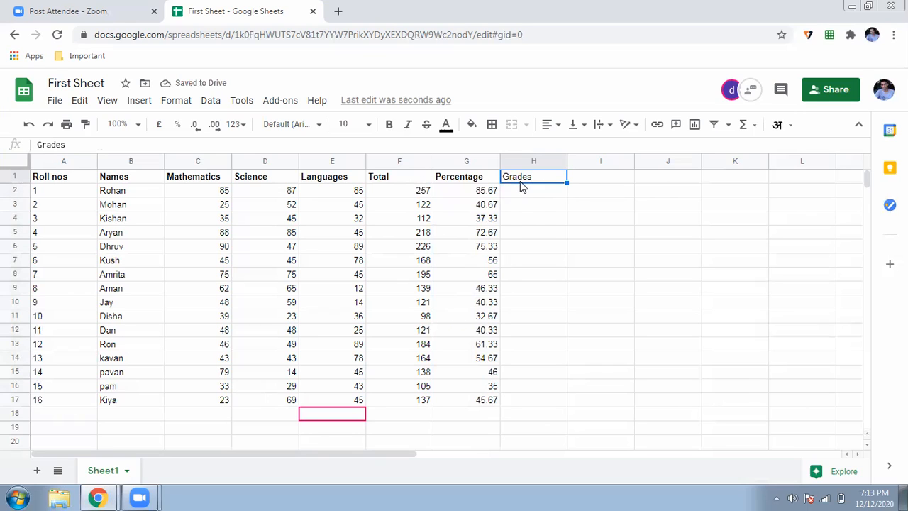
{"action": "key", "text": "Delete"}
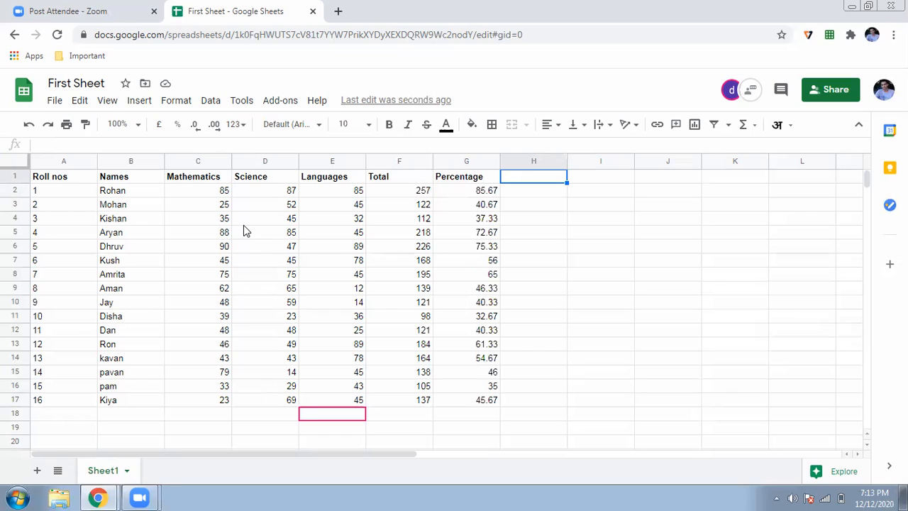
{"action": "left_click_drag", "start_coordinate": [211, 196], "coordinate": [358, 403]}
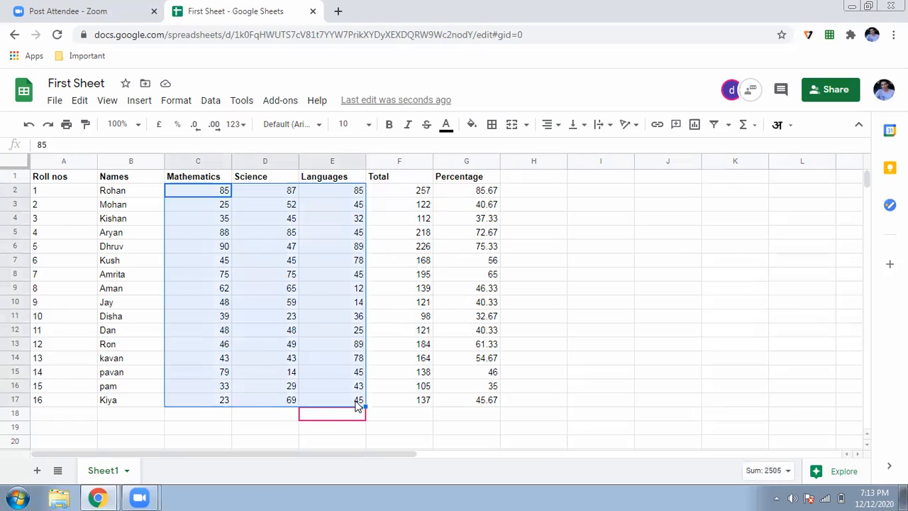
Step: Add a conditional formatting rule on C2:E17 with the condition Less than 35
{"action": "right_click", "coordinate": [275, 246]}
{"action": "scroll", "coordinate": [369, 264], "scroll_direction": "down", "scroll_amount": 2}
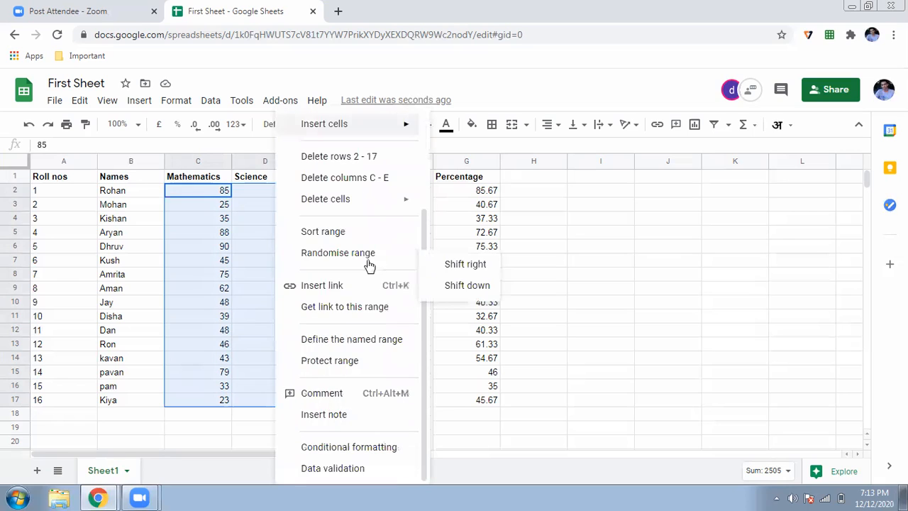
{"action": "left_click", "coordinate": [362, 448]}
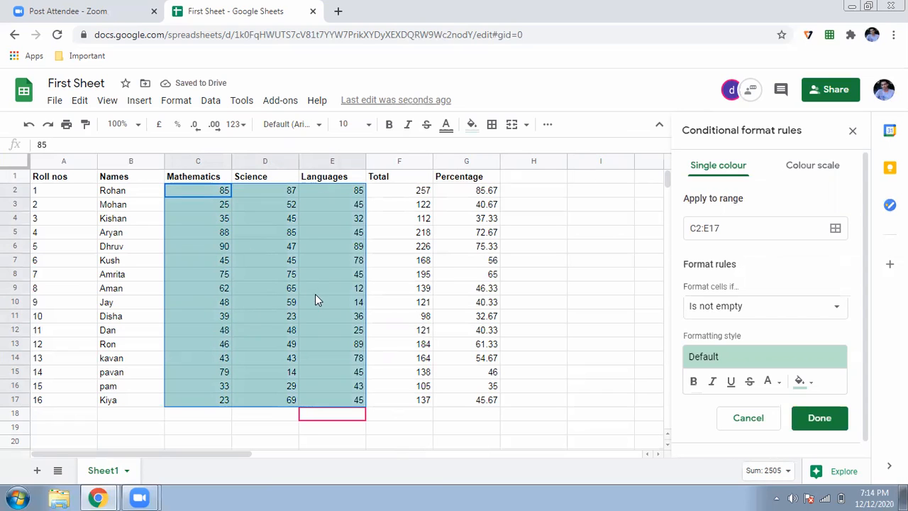
{"action": "left_click", "coordinate": [834, 306]}
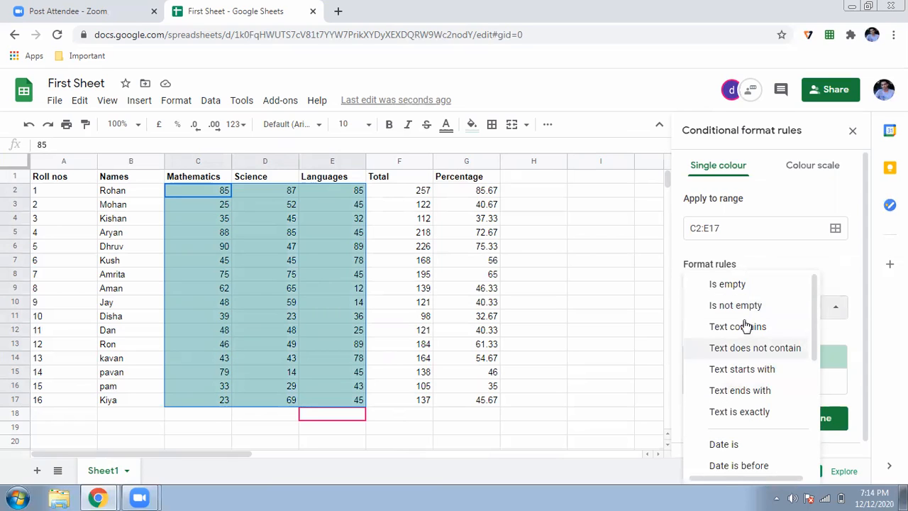
{"action": "scroll", "coordinate": [746, 326], "scroll_direction": "down", "scroll_amount": 5}
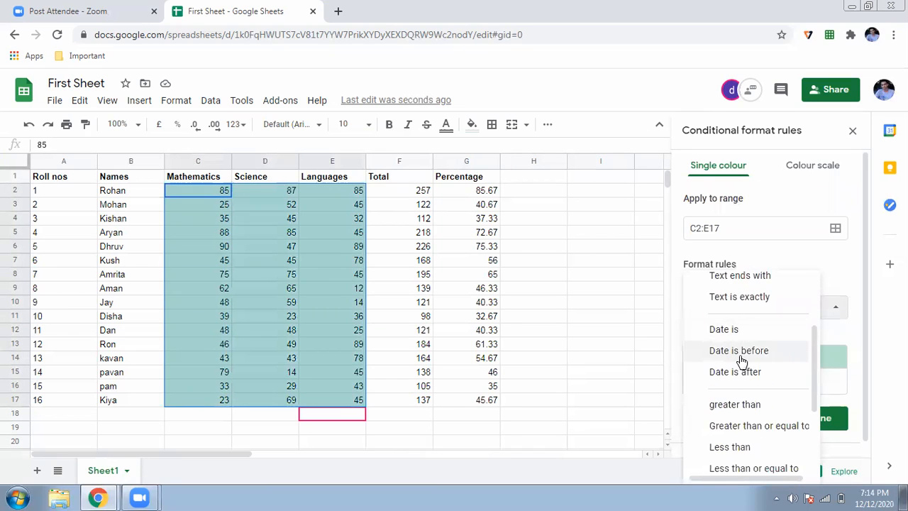
{"action": "left_click", "coordinate": [738, 374]}
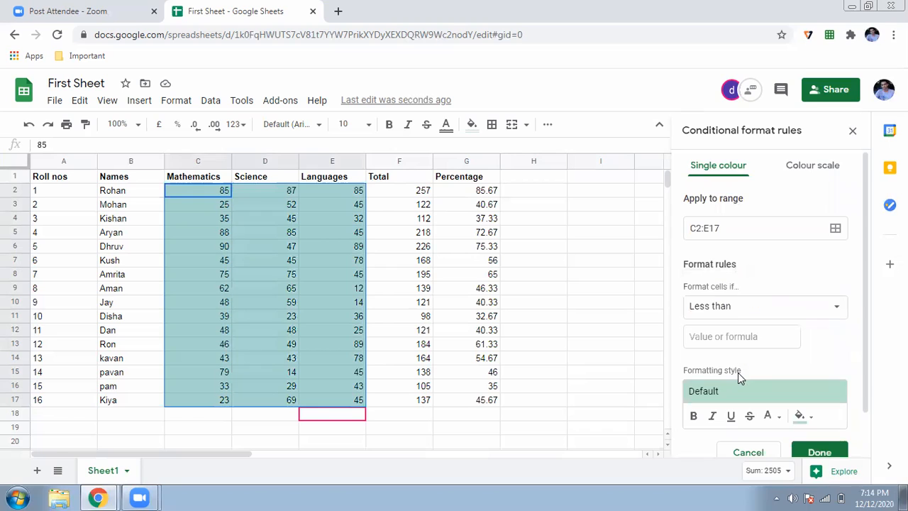
{"action": "left_click", "coordinate": [743, 316]}
{"action": "left_click", "coordinate": [740, 312]}
{"action": "left_click", "coordinate": [727, 337]}
{"action": "type", "text": "35"}
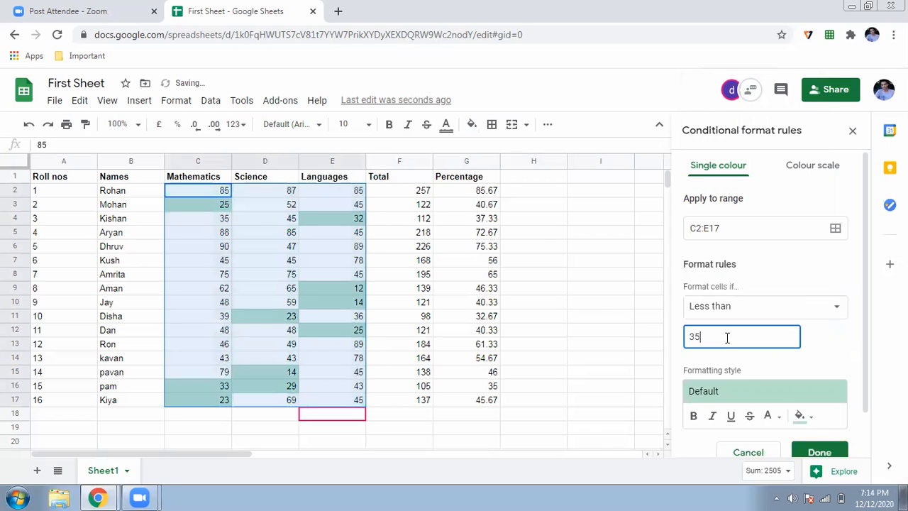
Step: Give the less-than-35 rule dark red text and an orange-red fill, then close the rules panel
{"action": "left_click", "coordinate": [800, 417]}
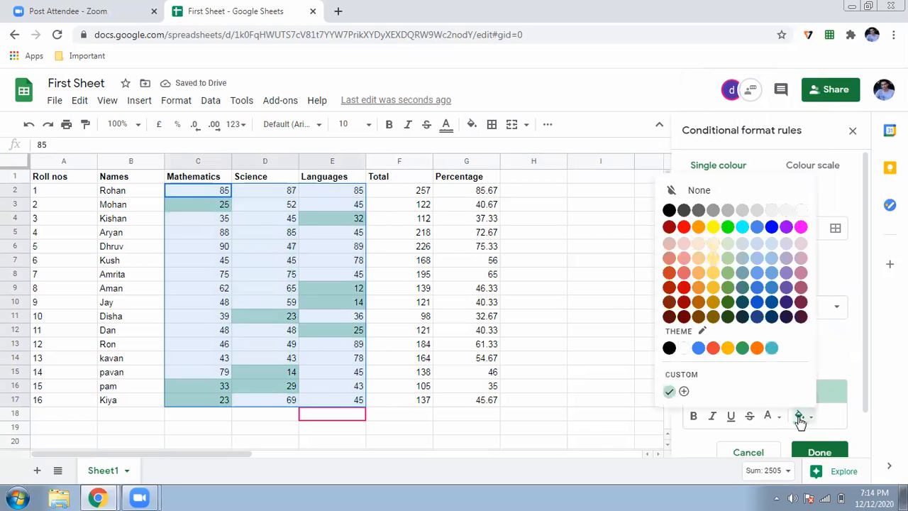
{"action": "left_click", "coordinate": [648, 233]}
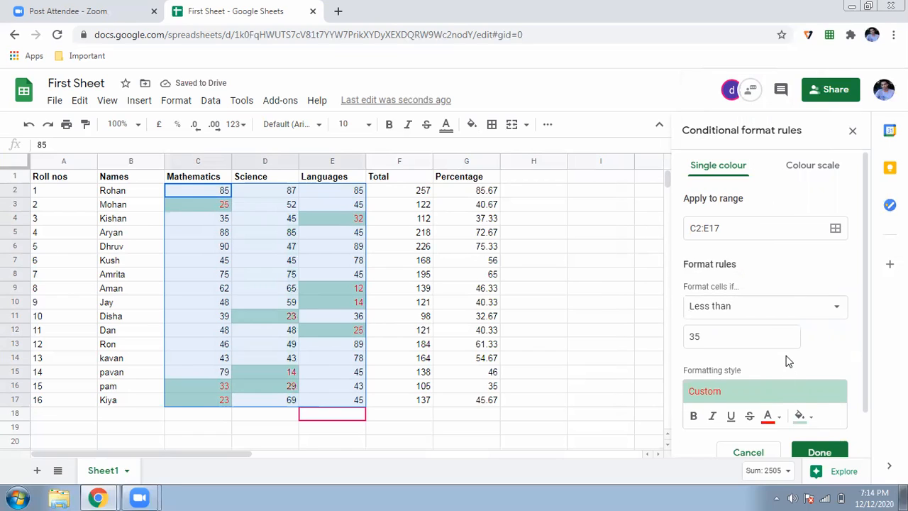
{"action": "left_click", "coordinate": [800, 417]}
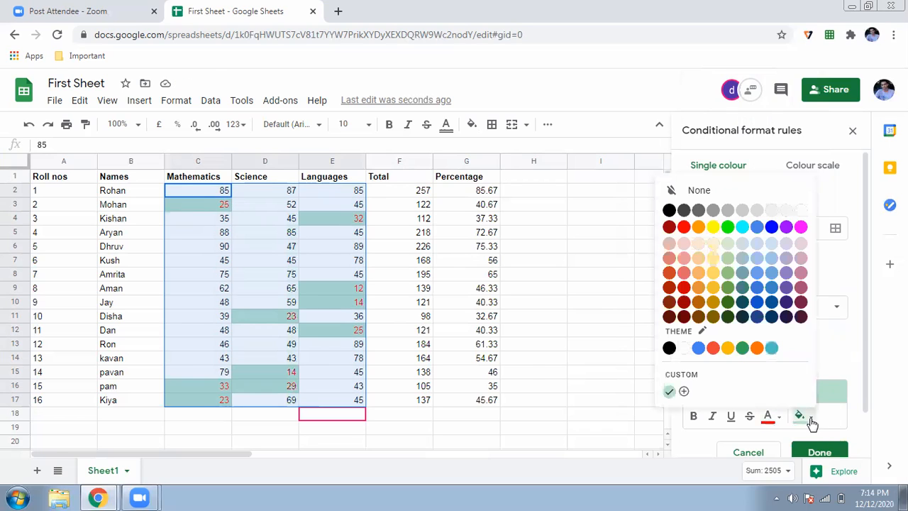
{"action": "left_click", "coordinate": [684, 227]}
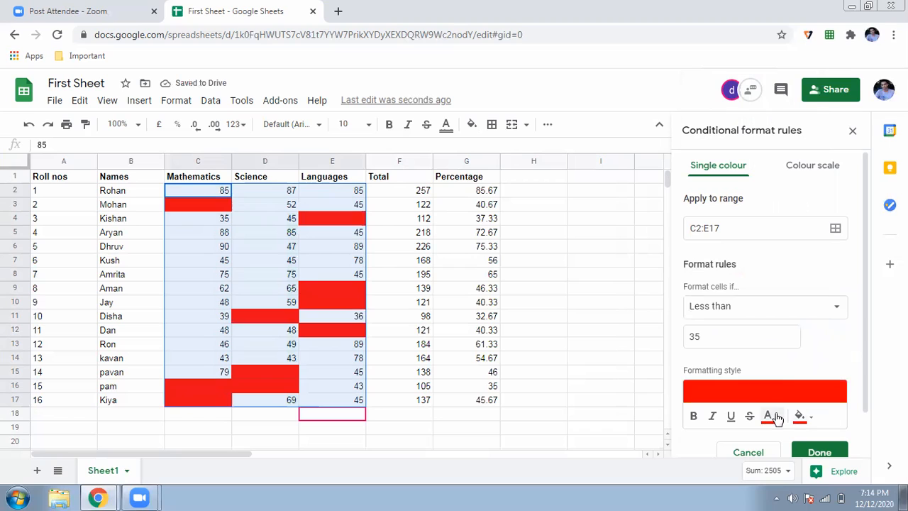
{"action": "left_click", "coordinate": [779, 420]}
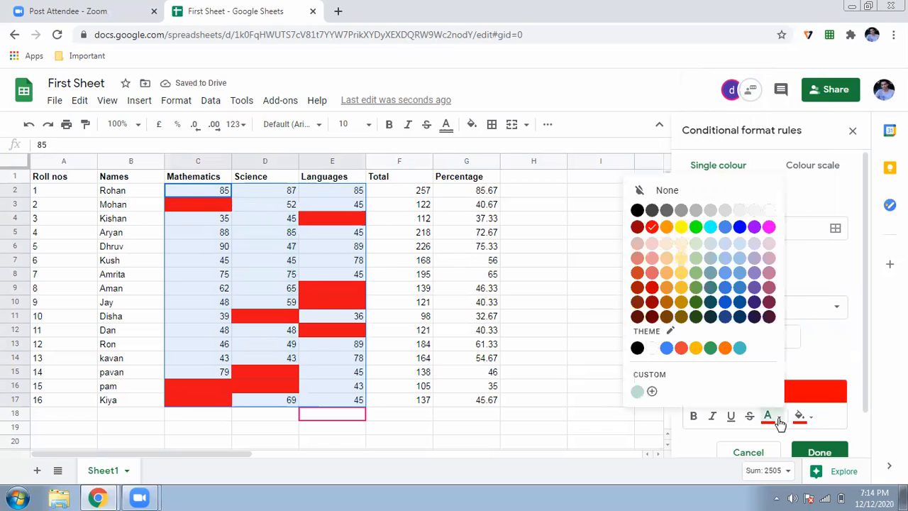
{"action": "left_click", "coordinate": [766, 320]}
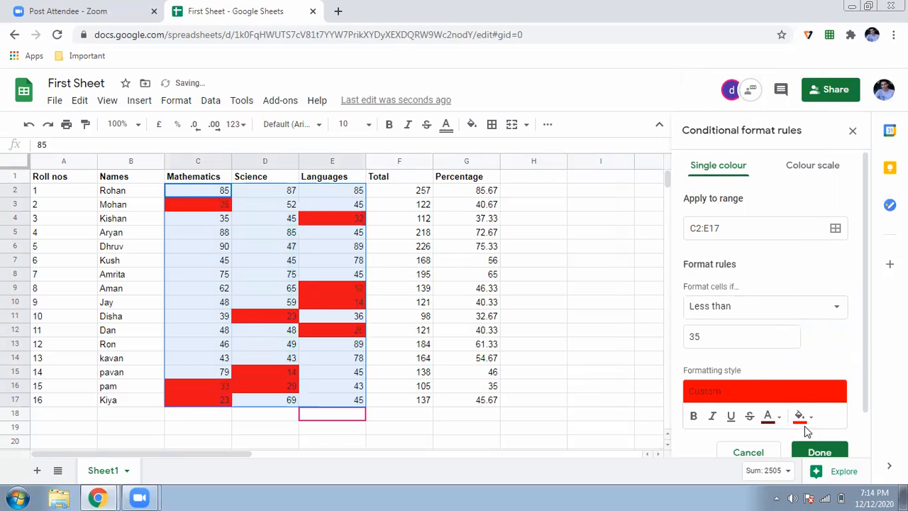
{"action": "left_click", "coordinate": [801, 417]}
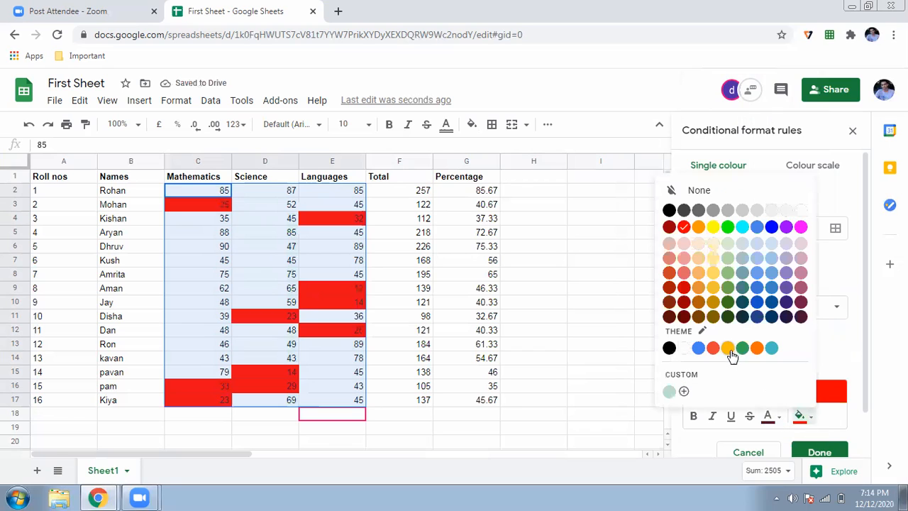
{"action": "left_click", "coordinate": [670, 273]}
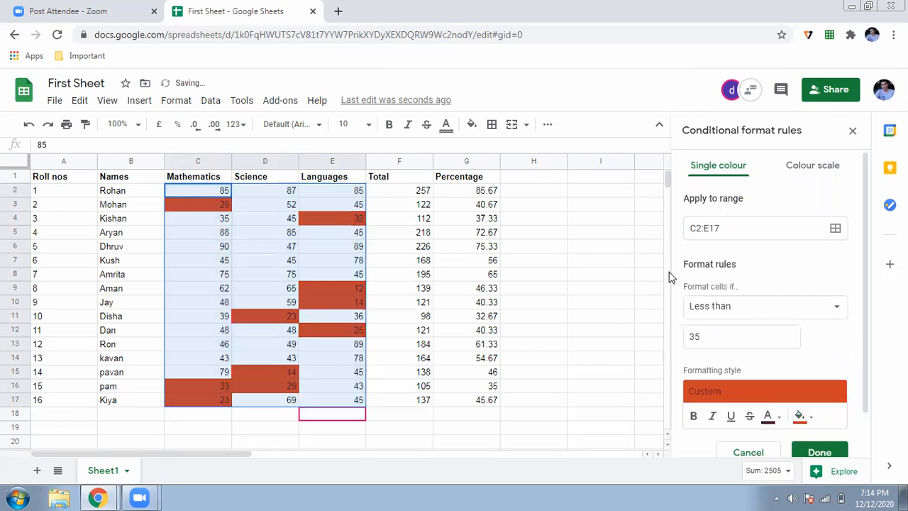
{"action": "double_click", "coordinate": [624, 332]}
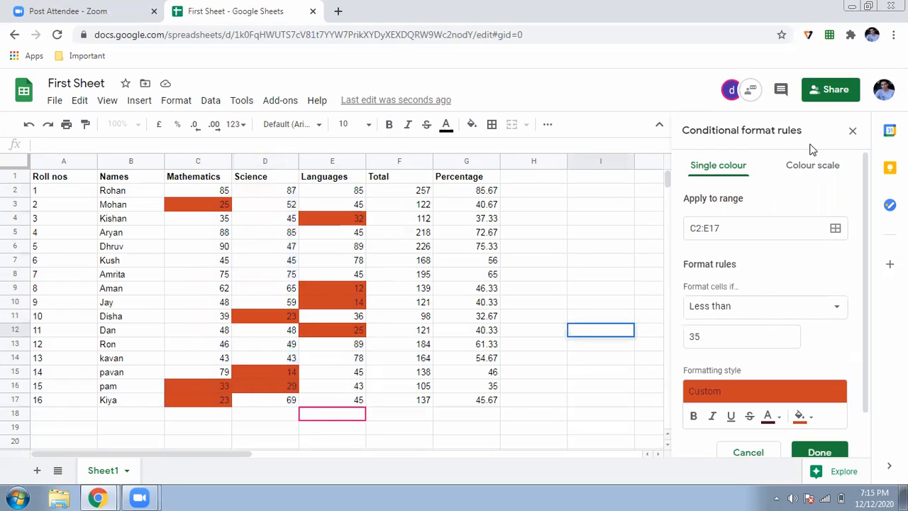
{"action": "left_click", "coordinate": [853, 132]}
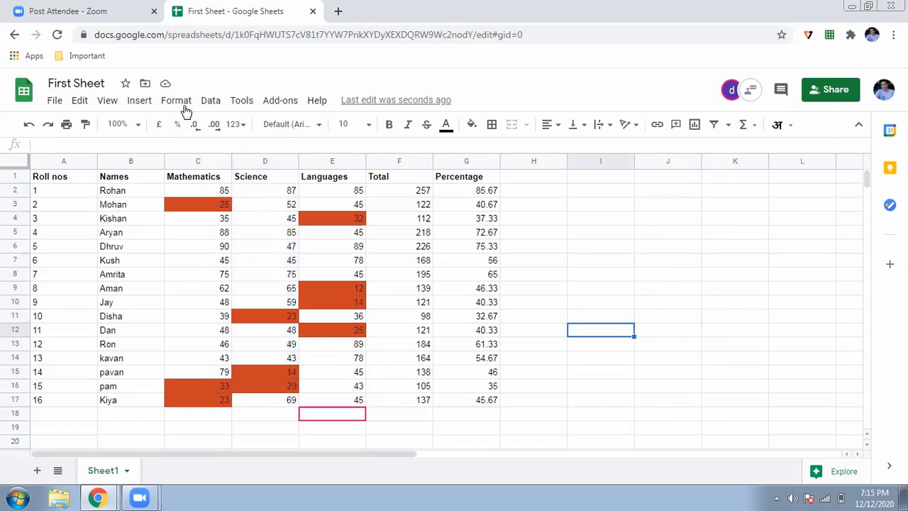
{"action": "left_click", "coordinate": [210, 106]}
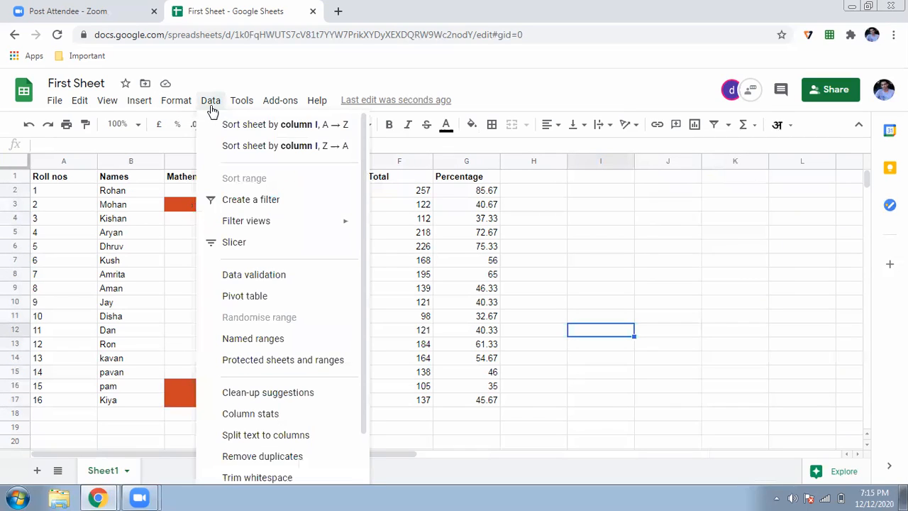
{"action": "left_click", "coordinate": [544, 265]}
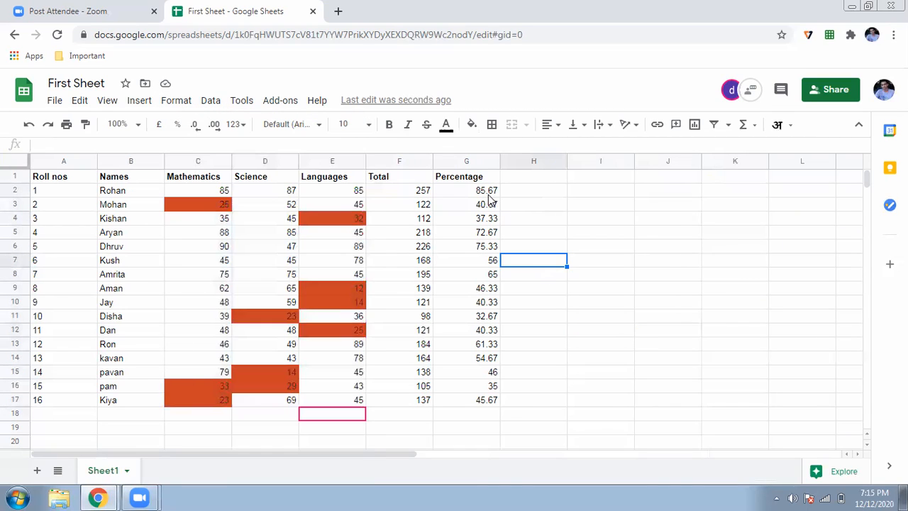
{"action": "left_click", "coordinate": [471, 162]}
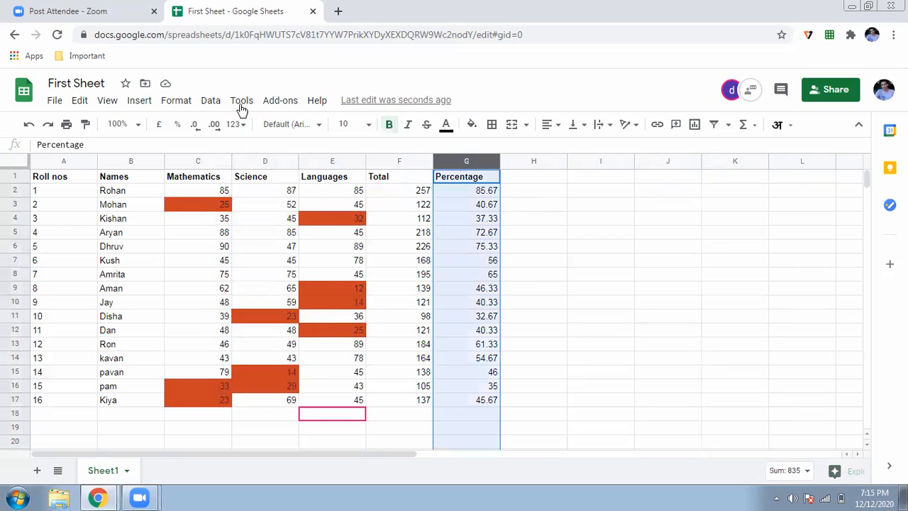
{"action": "left_click", "coordinate": [211, 103]}
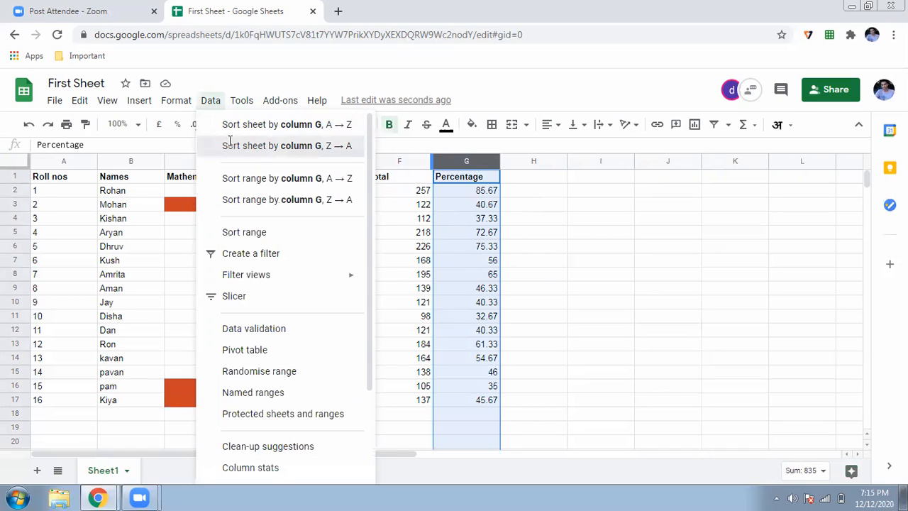
{"action": "left_click", "coordinate": [230, 146]}
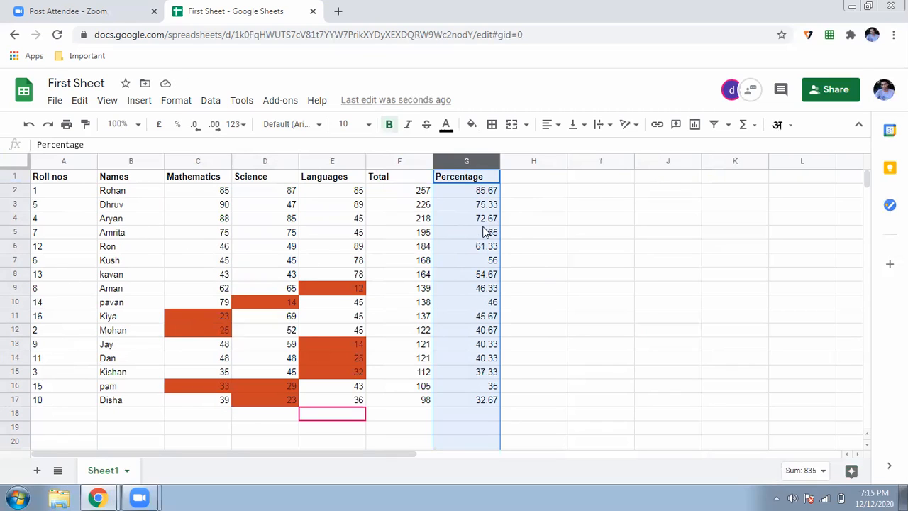
{"action": "key", "text": "ctrl+z"}
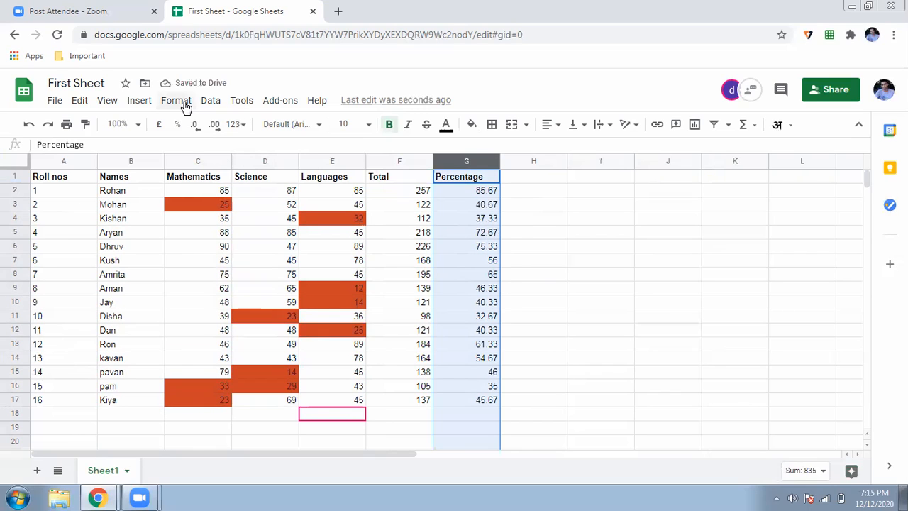
{"action": "left_click", "coordinate": [204, 162]}
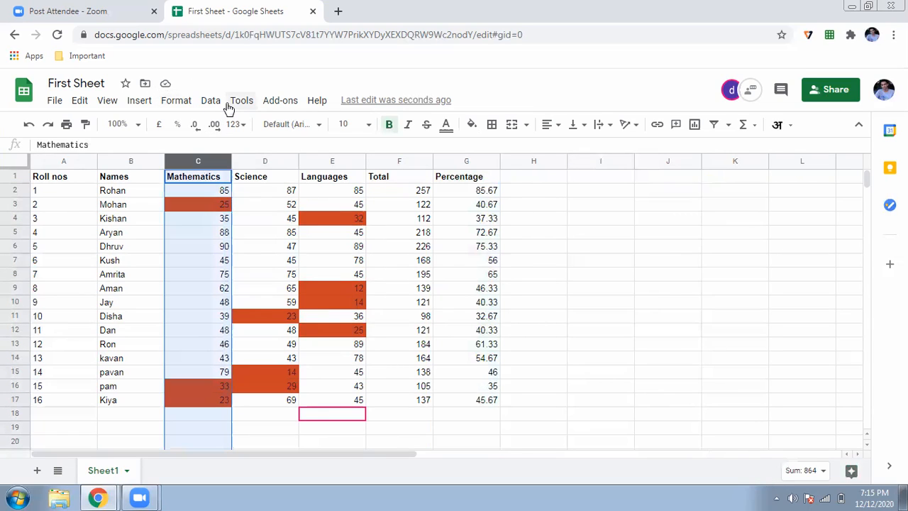
{"action": "left_click", "coordinate": [211, 102]}
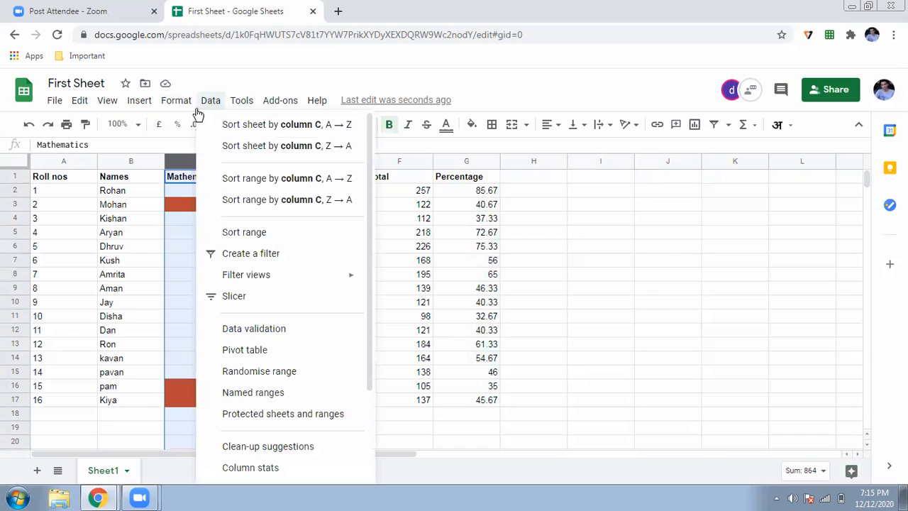
{"action": "left_click", "coordinate": [126, 243]}
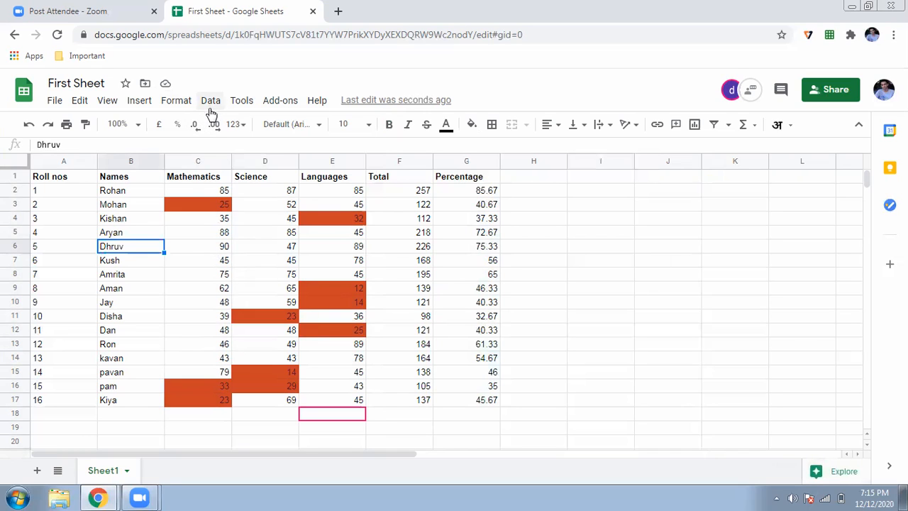
{"action": "left_click", "coordinate": [198, 162]}
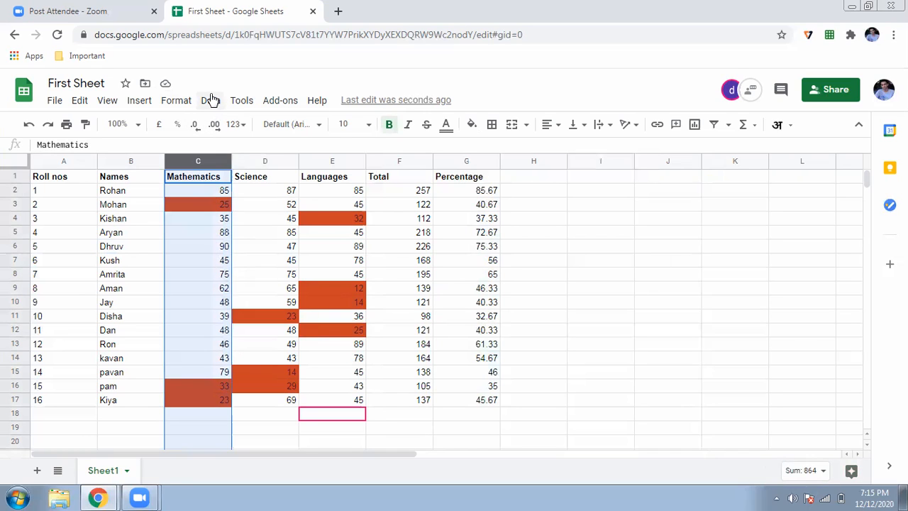
{"action": "left_click", "coordinate": [211, 101]}
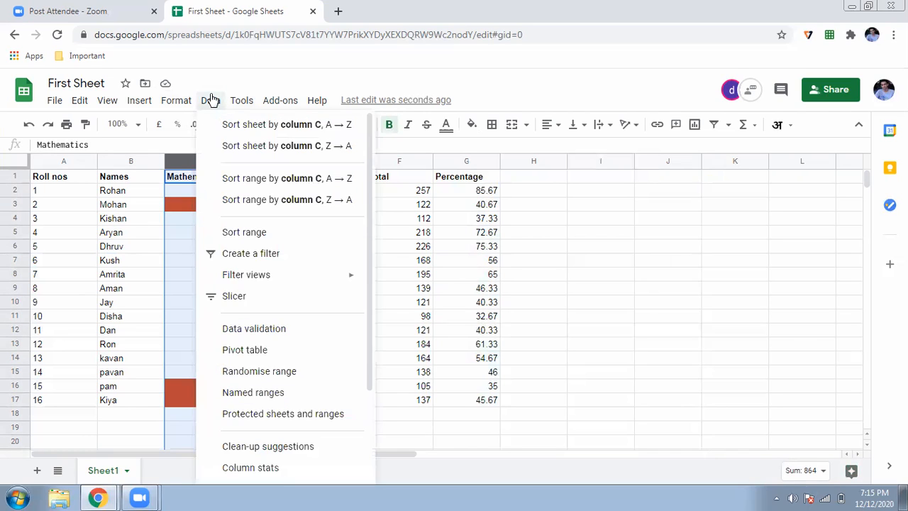
{"action": "left_click", "coordinate": [234, 146]}
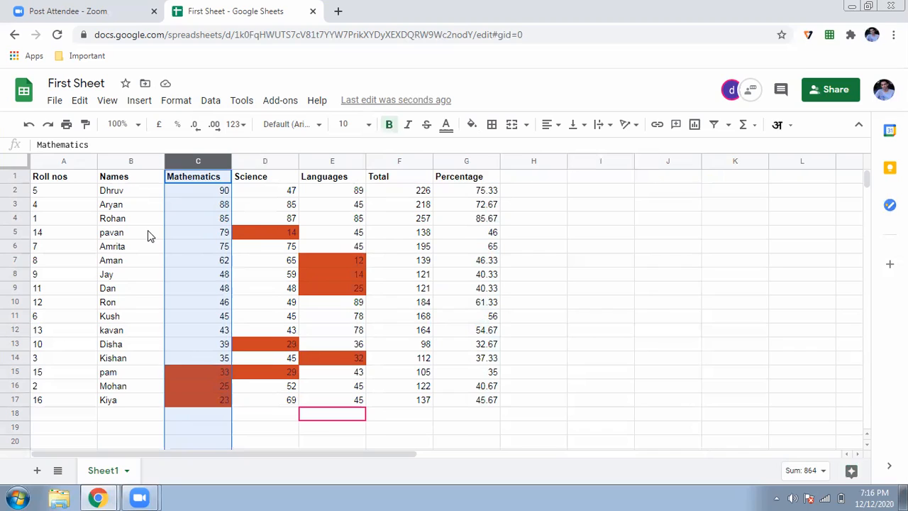
{"action": "key", "text": "ctrl+z"}
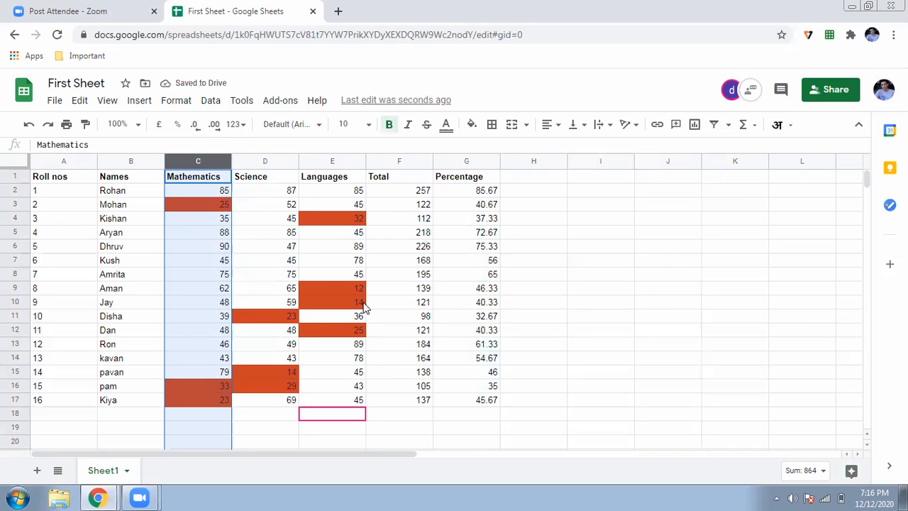
{"action": "left_click", "coordinate": [592, 326]}
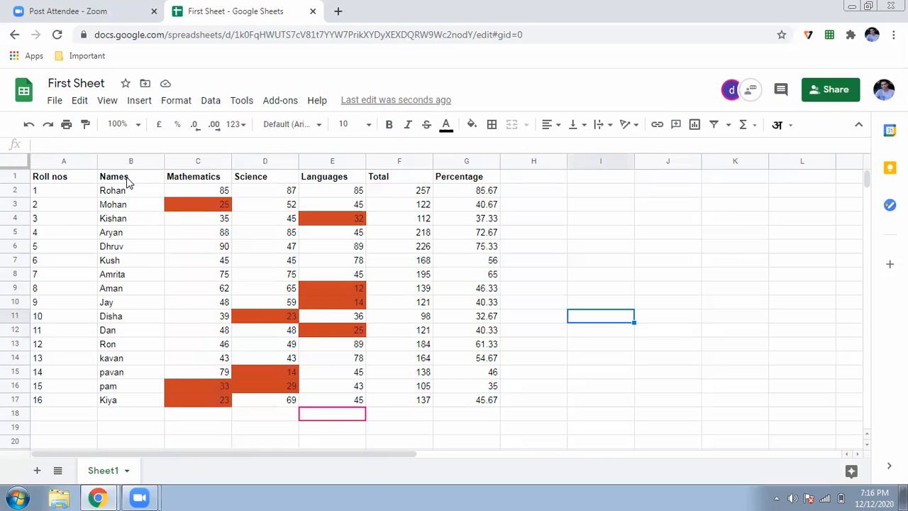
Step: Select B1:G17 and insert a chart of the names and marks
{"action": "left_click_drag", "start_coordinate": [121, 182], "coordinate": [467, 404]}
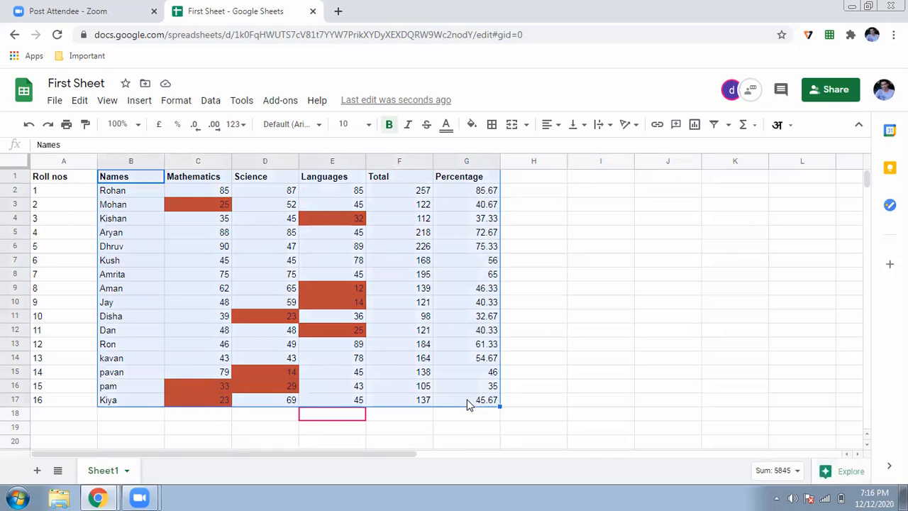
{"action": "left_click", "coordinate": [135, 103]}
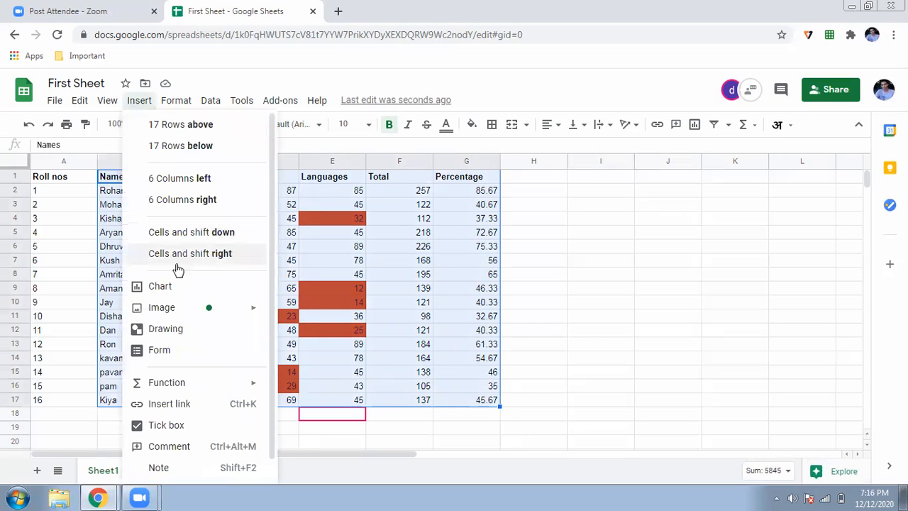
{"action": "left_click", "coordinate": [170, 292]}
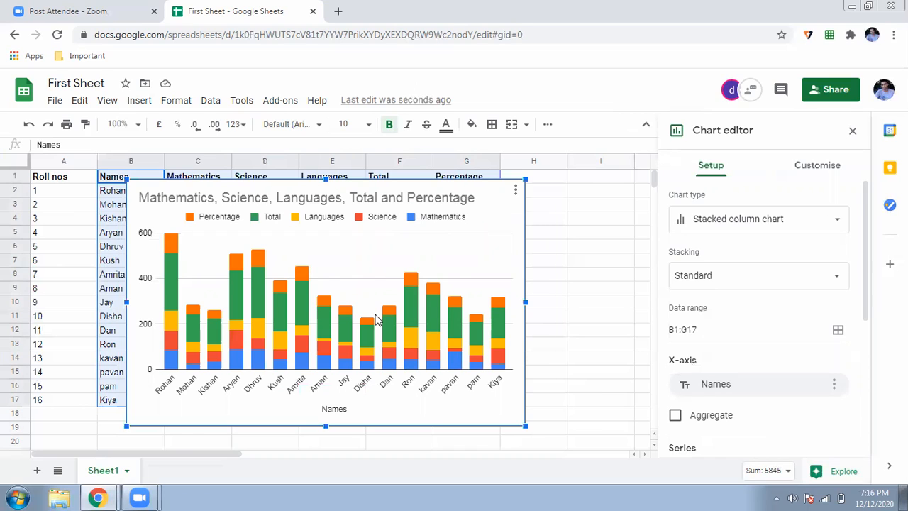
Step: Change the chart type to a pie chart
{"action": "left_click", "coordinate": [778, 222]}
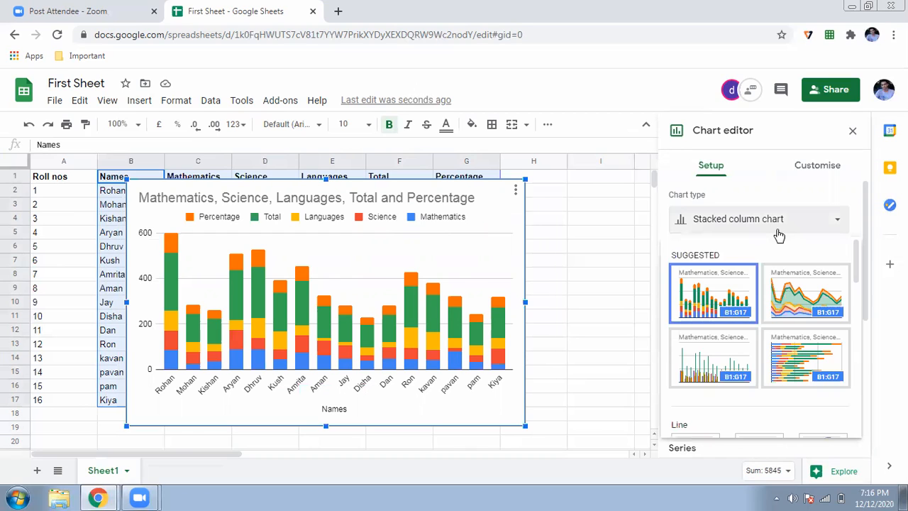
{"action": "scroll", "coordinate": [779, 321], "scroll_direction": "down", "scroll_amount": 3}
{"action": "scroll", "coordinate": [778, 323], "scroll_direction": "down", "scroll_amount": 5}
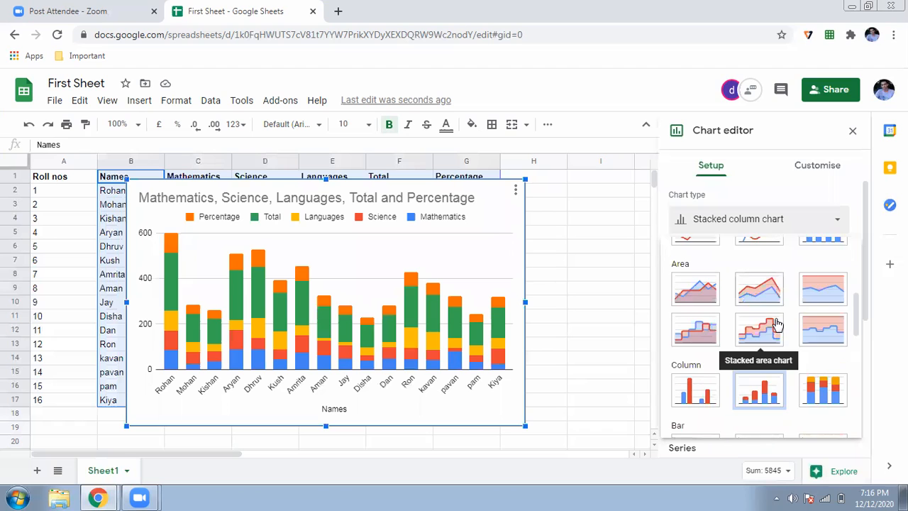
{"action": "scroll", "coordinate": [778, 323], "scroll_direction": "down", "scroll_amount": 1}
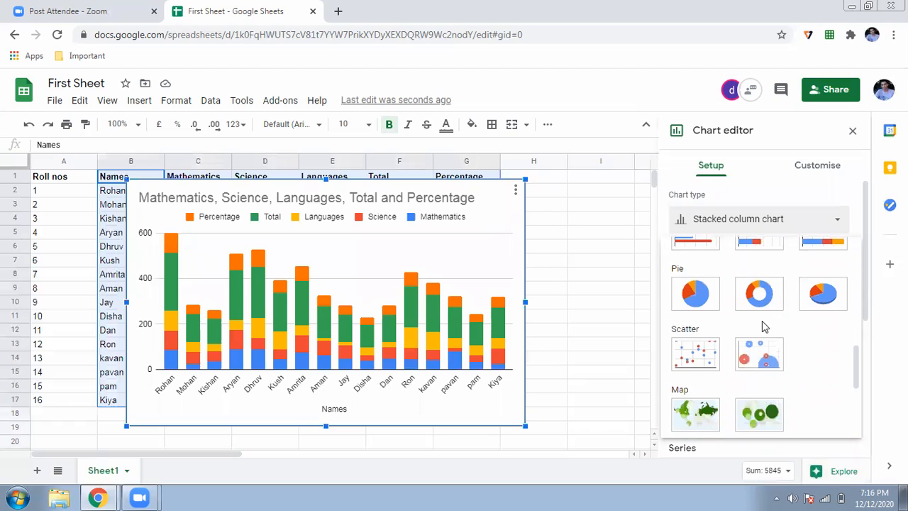
{"action": "left_click", "coordinate": [713, 307]}
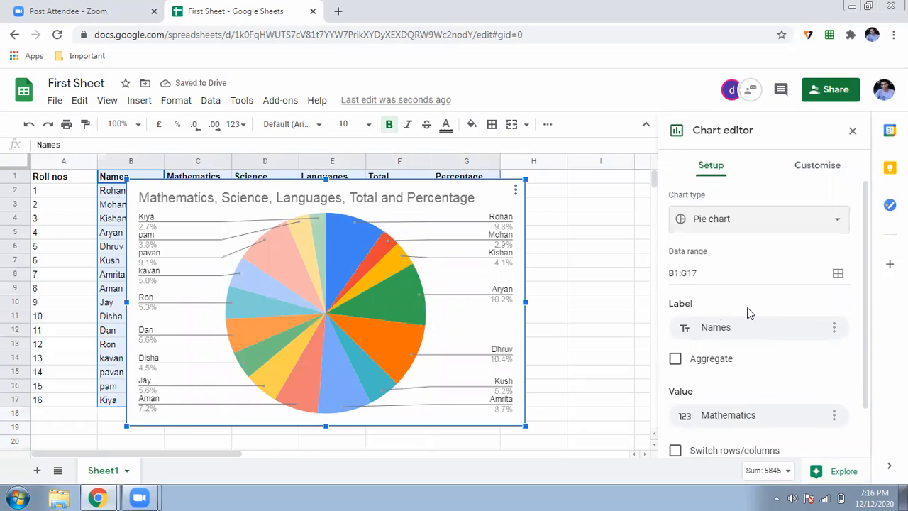
Step: Switch the chart type to the suggested column chart
{"action": "left_click", "coordinate": [756, 233]}
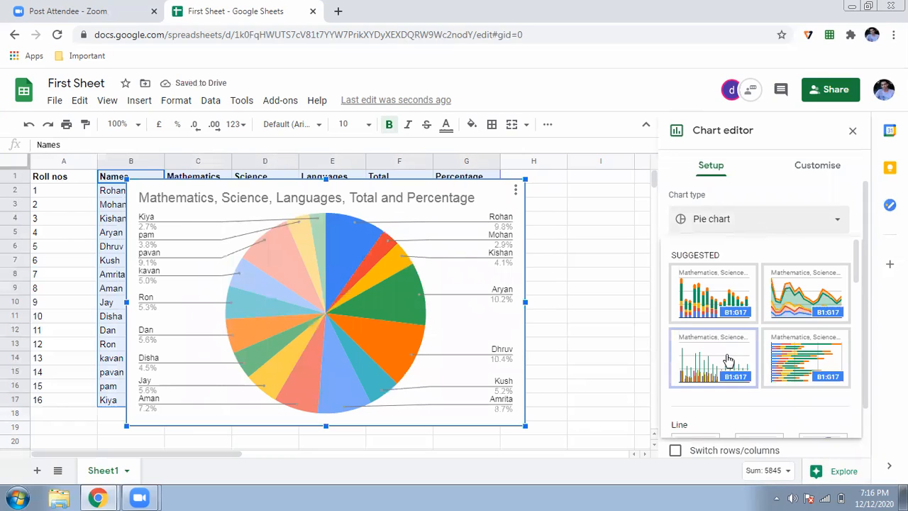
{"action": "left_click", "coordinate": [729, 361]}
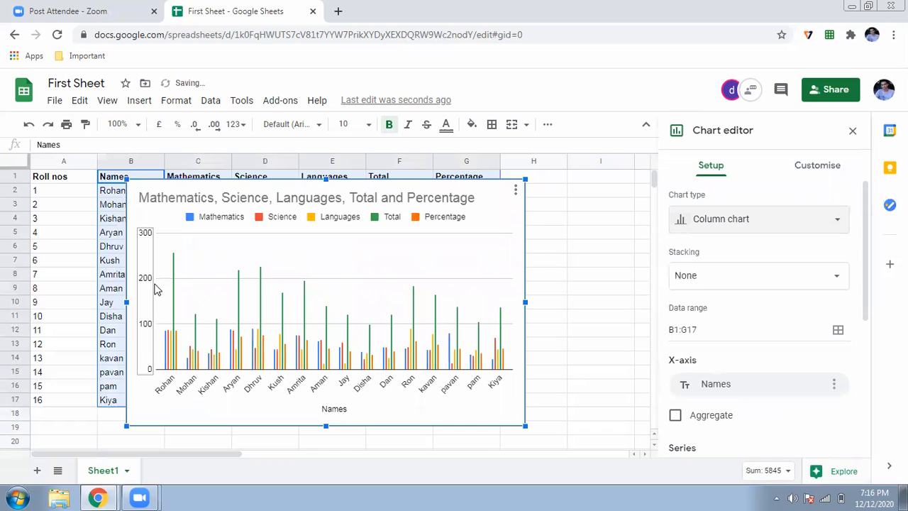